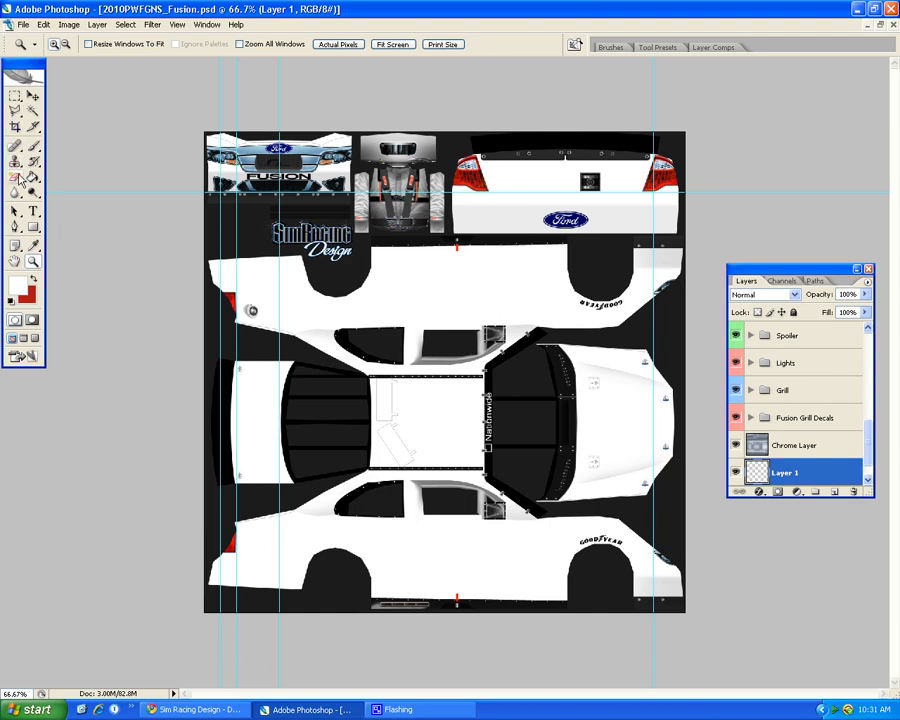
# Activate the Pen tool and make Layer 1, directly above the Base layer, the active layer
pyautogui.click(17, 228)
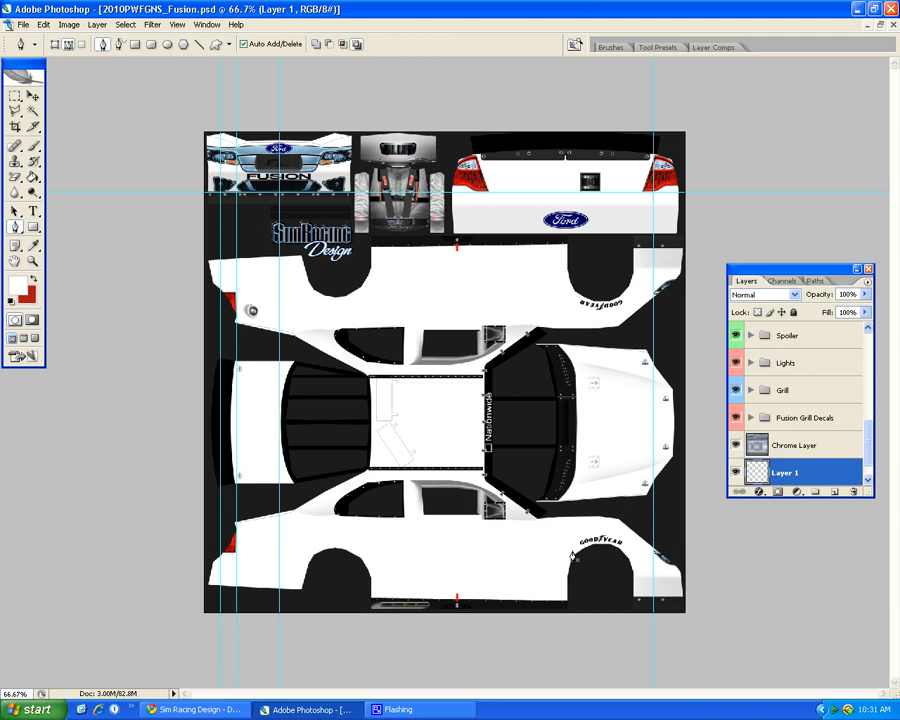
pyautogui.scroll(-1, 845, 472)
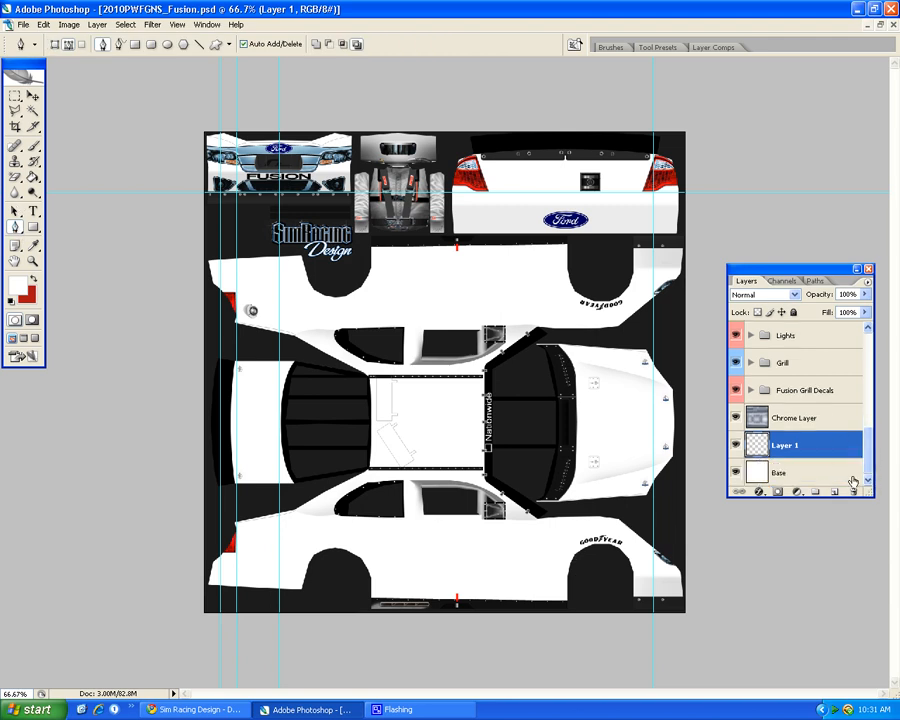
pyautogui.click(852, 476)
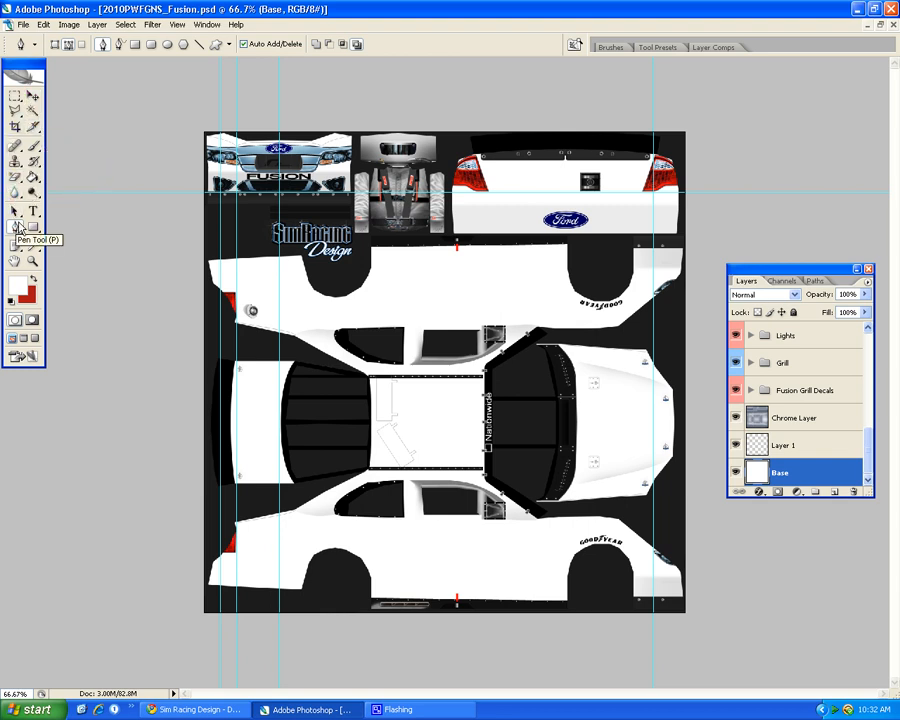
pyautogui.click(795, 446)
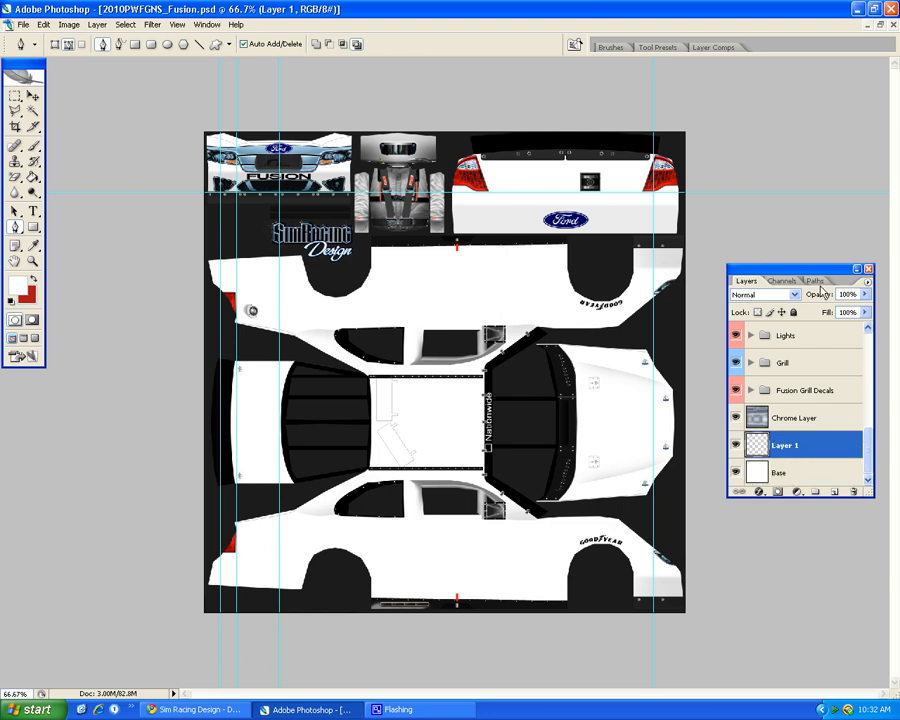
pyautogui.click(815, 281)
pyautogui.click(745, 282)
# Set the foreground color to a strong blue with a hue of 222°
pyautogui.click(24, 287)
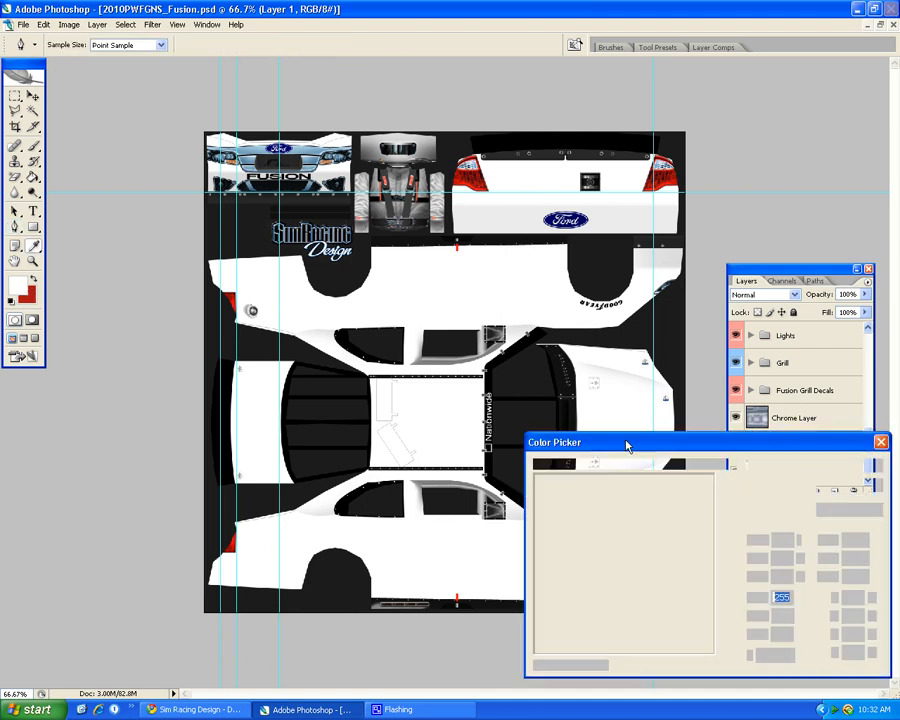
pyautogui.moveTo(632, 442); pyautogui.dragTo(518, 410)
pyautogui.click(616, 508)
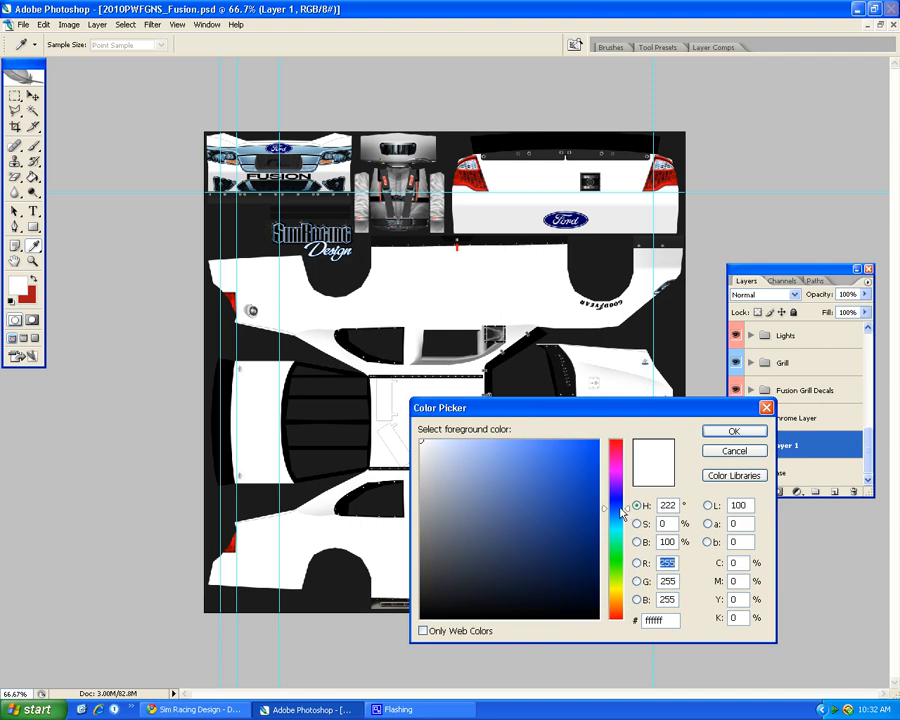
pyautogui.click(578, 489)
pyautogui.click(734, 431)
# Draw a wavy open path along the lower car side from the front wheel arch to beyond the rear quarter, and display the work path
pyautogui.press('p')
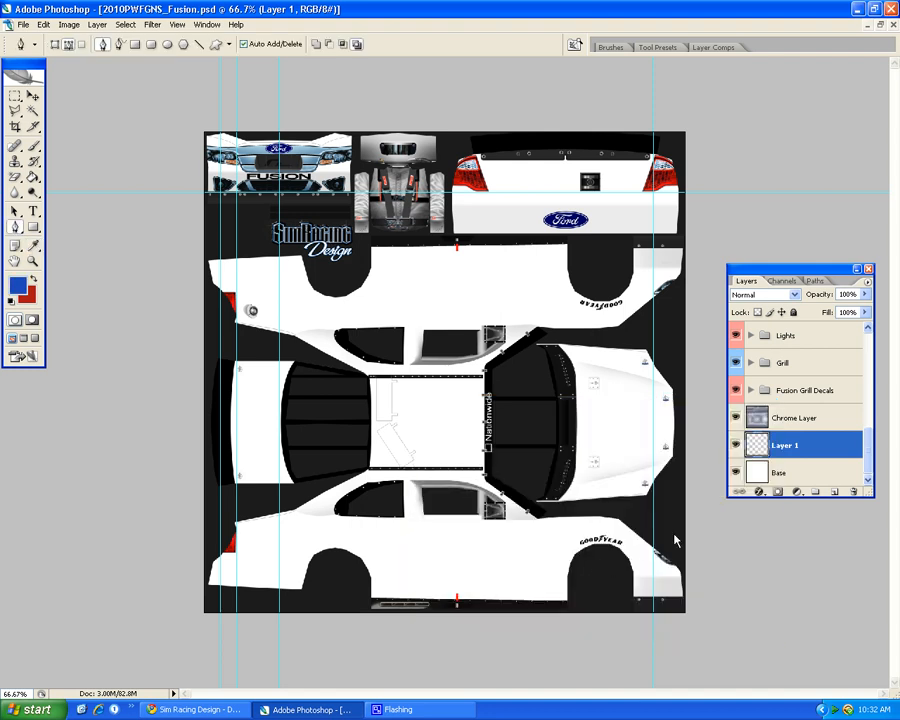
pyautogui.click(591, 564)
pyautogui.moveTo(458, 562); pyautogui.dragTo(394, 590)
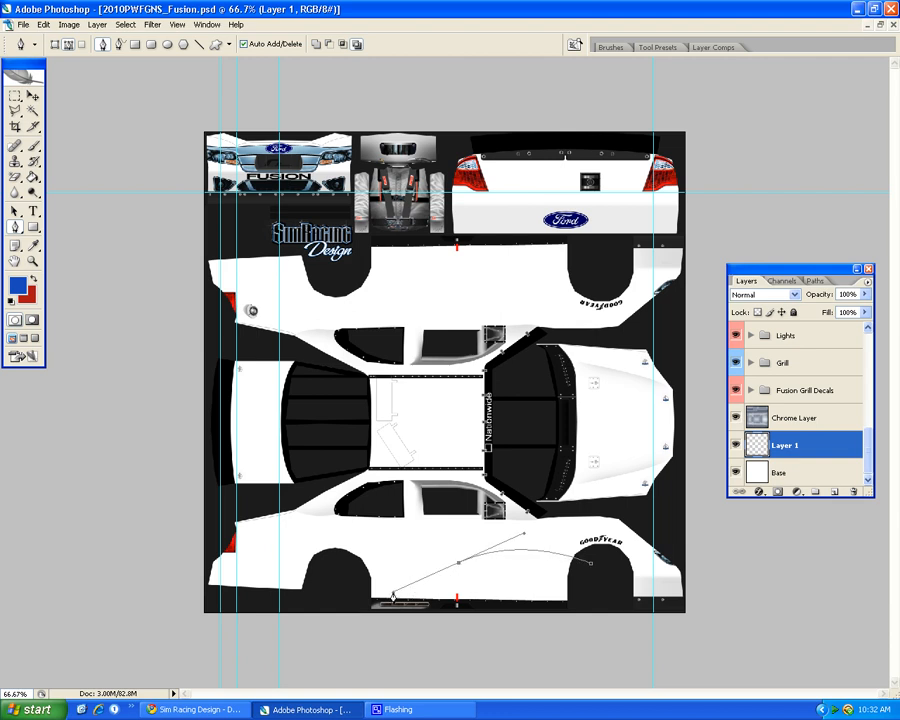
pyautogui.click(315, 542)
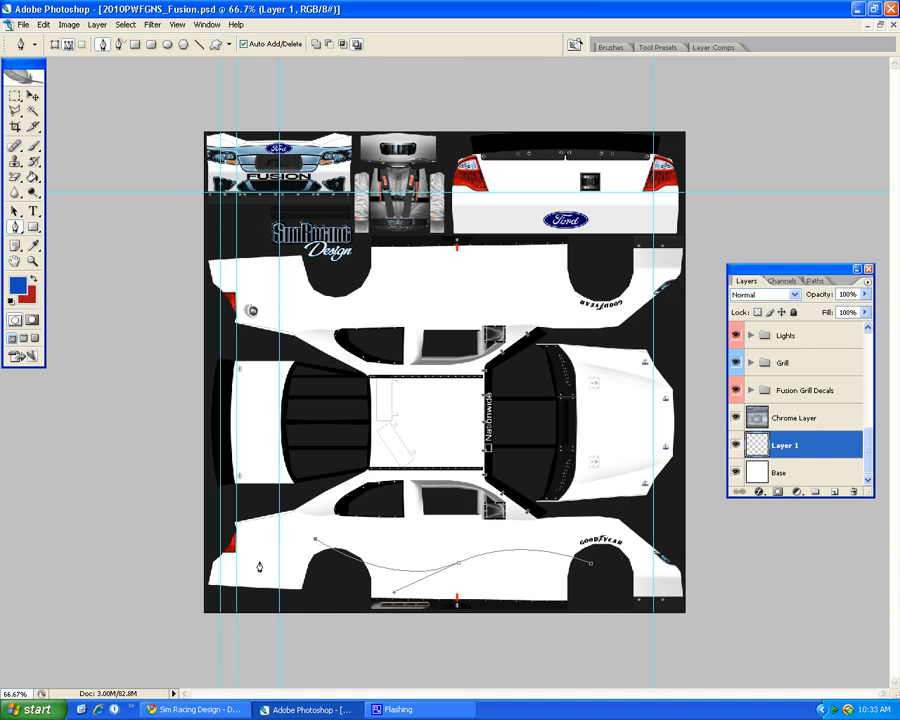
pyautogui.click(210, 467)
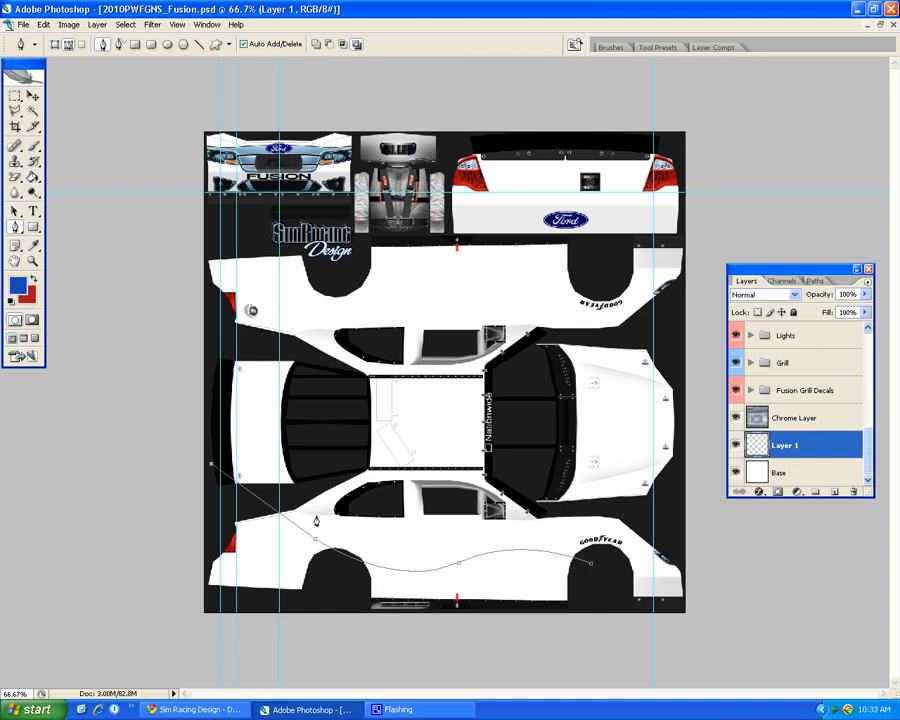
pyautogui.hotkey('ctrl', 'z')
pyautogui.click(245, 497)
pyautogui.click(815, 281)
pyautogui.rightClick(791, 305)
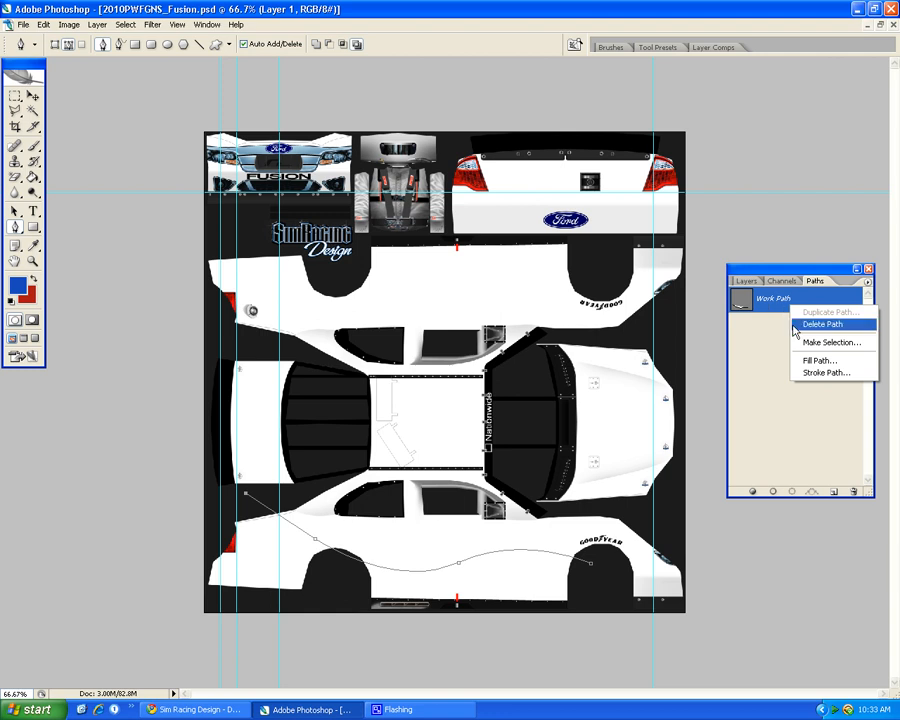
pyautogui.click(834, 373)
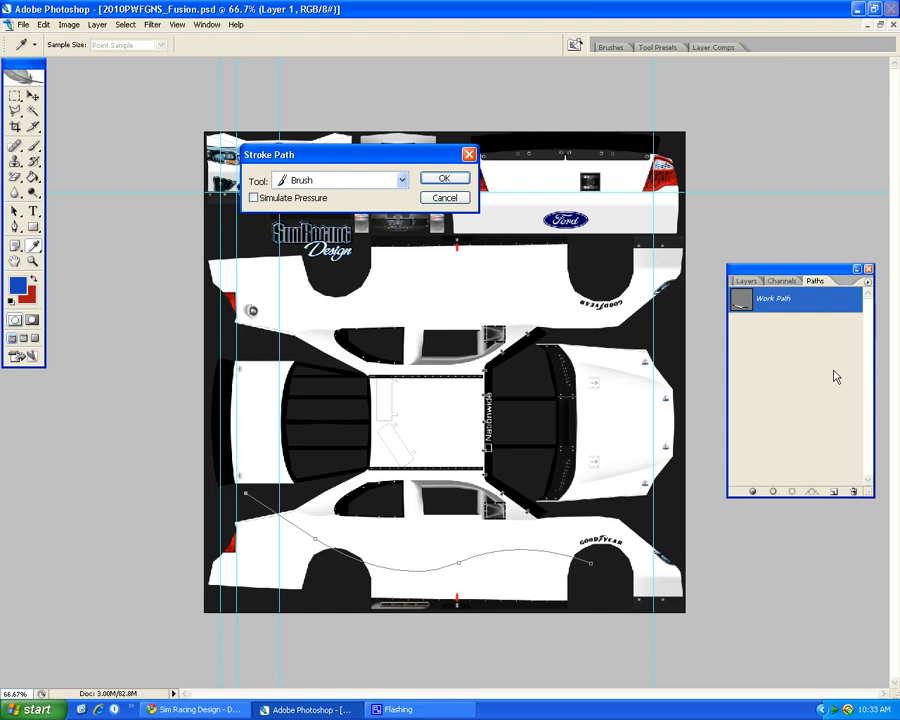
pyautogui.click(469, 157)
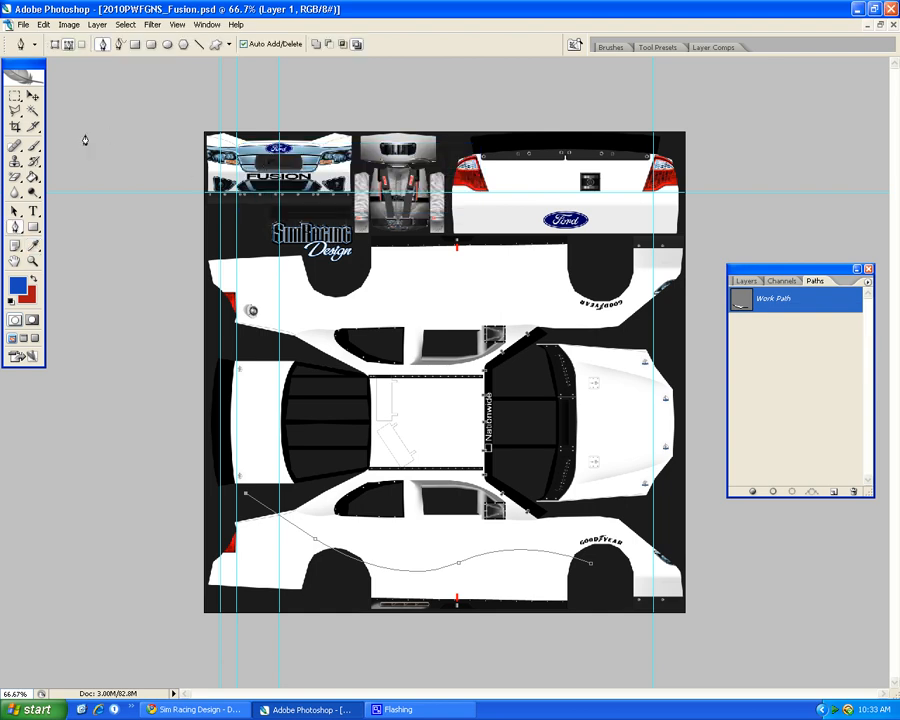
# Activate the Brush tool and set its master diameter to 25 px
pyautogui.click(33, 146)
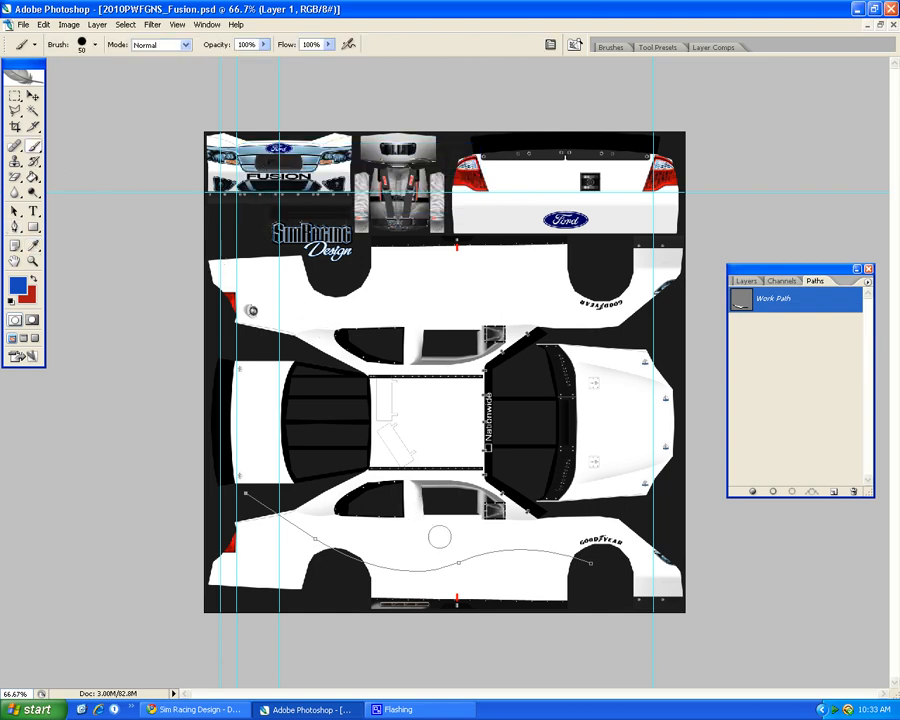
pyautogui.rightClick(552, 553)
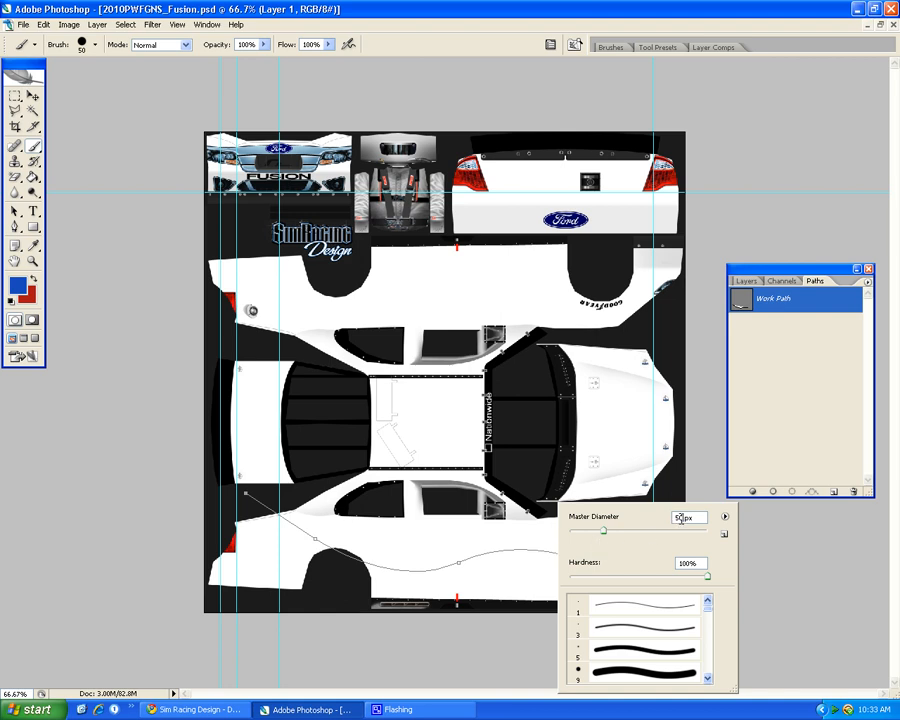
pyautogui.doubleClick(680, 517)
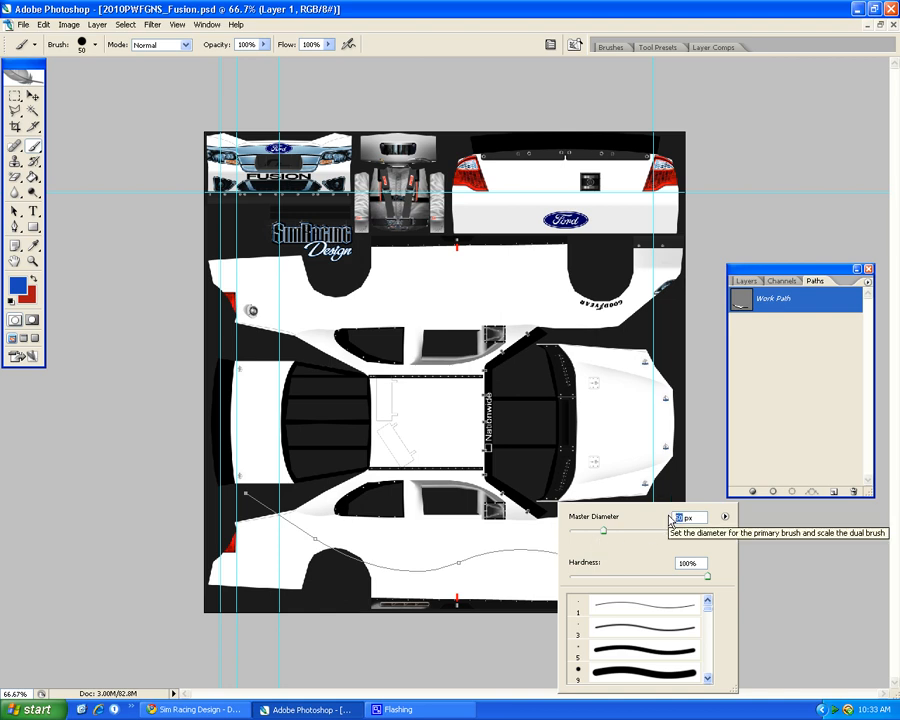
pyautogui.write('25')
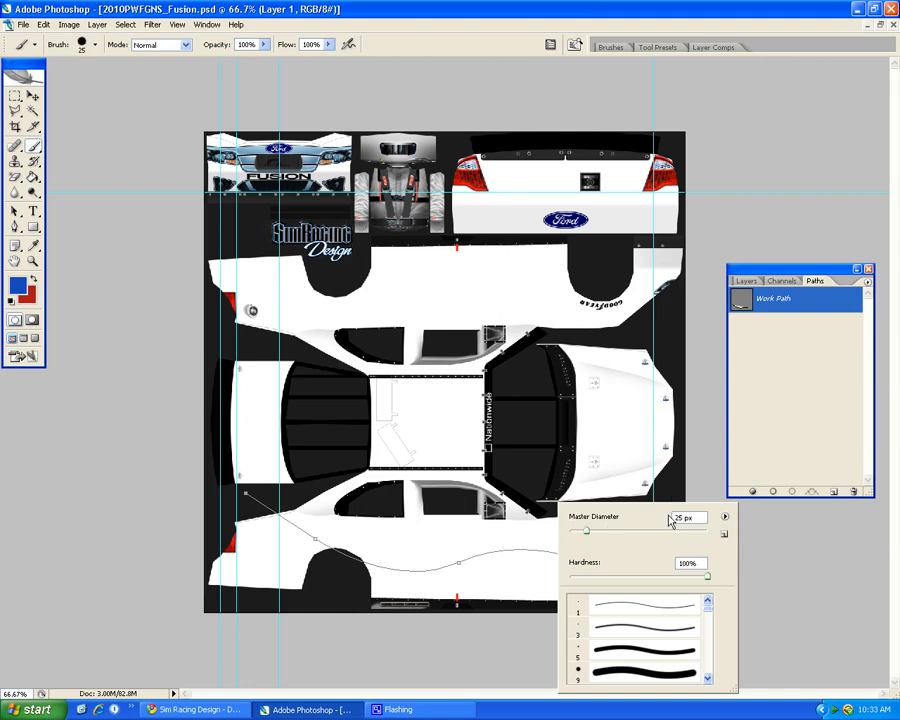
pyautogui.press('Return')
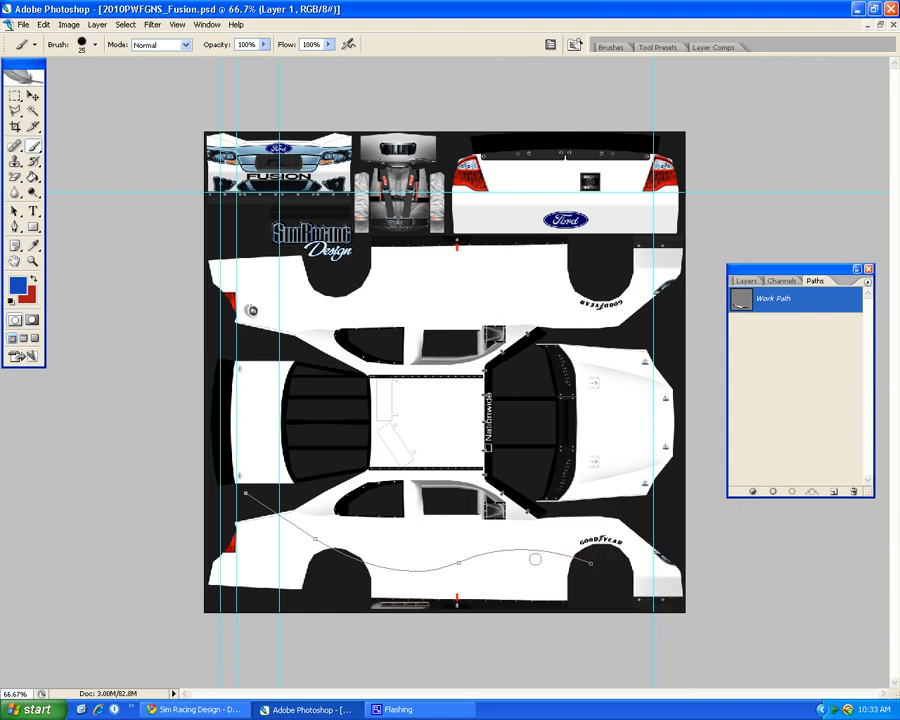
# Stroke the work path with the Brush to paint the blue stripe, and deselect the path
pyautogui.rightClick(764, 302)
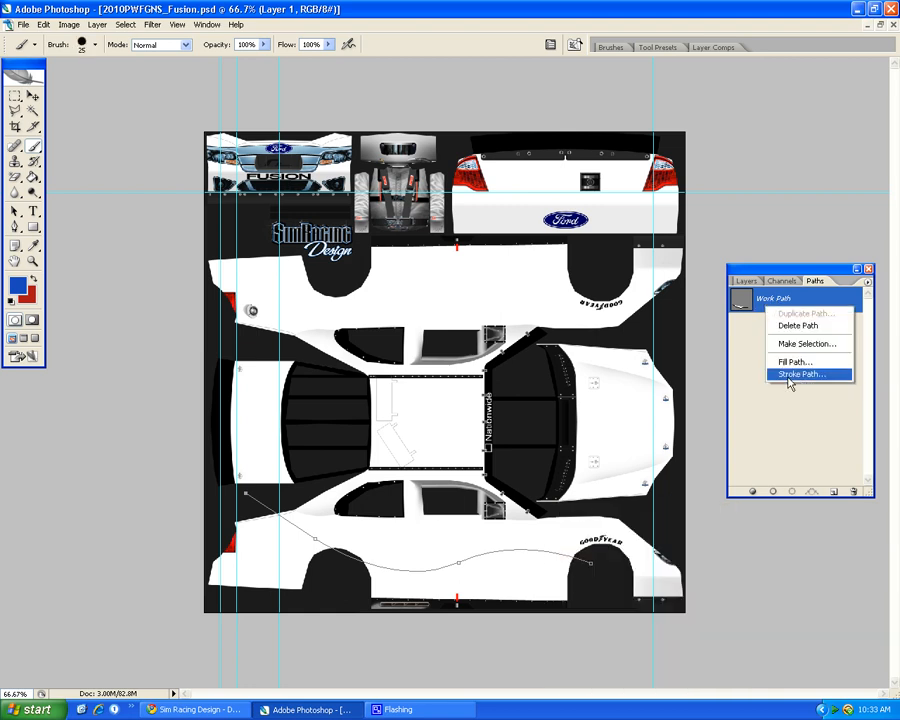
pyautogui.click(786, 375)
pyautogui.click(454, 178)
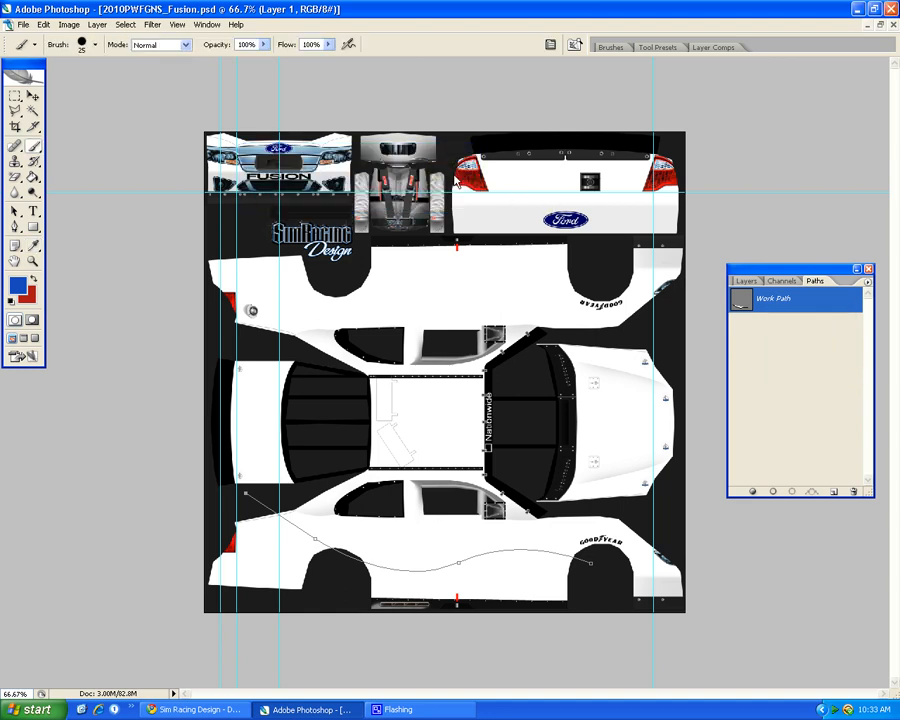
pyautogui.click(807, 425)
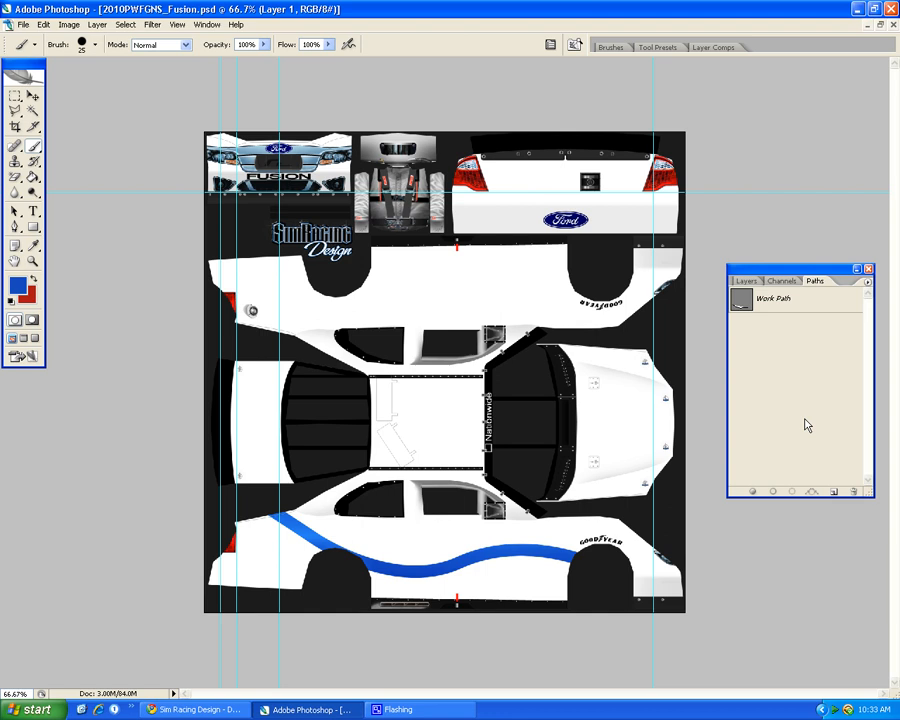
# Reselect the work path and swap the colors so that red is the foreground color
pyautogui.click(830, 298)
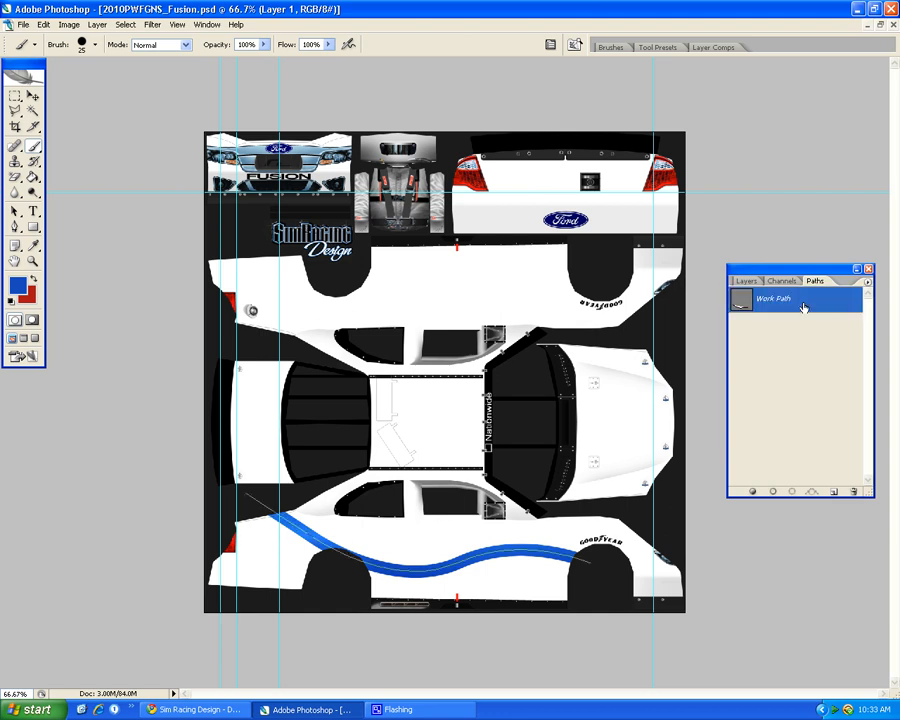
pyautogui.click(744, 282)
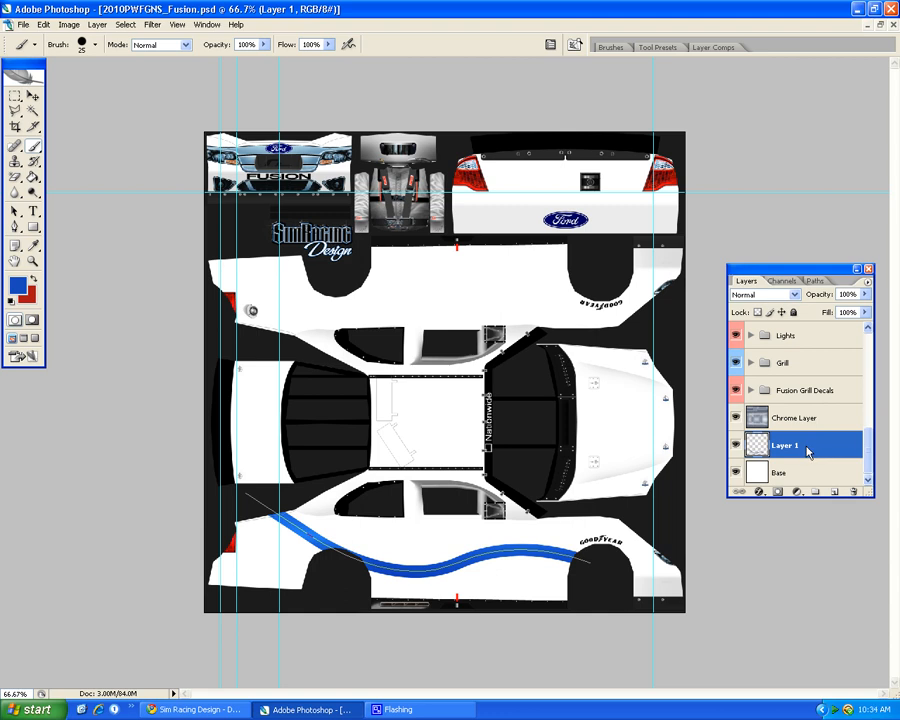
pyautogui.click(815, 281)
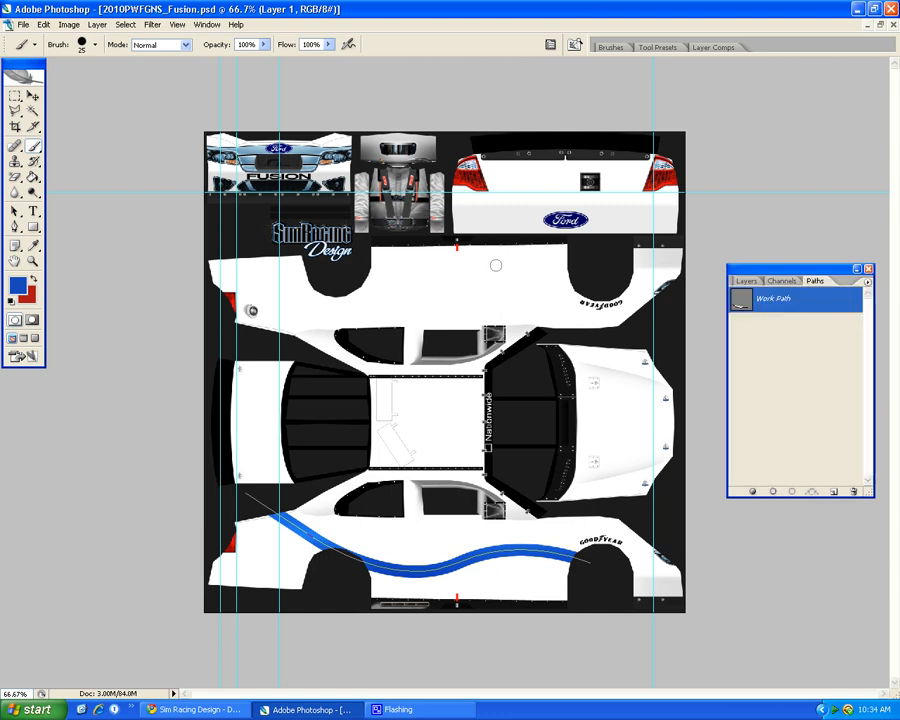
pyautogui.press('x')
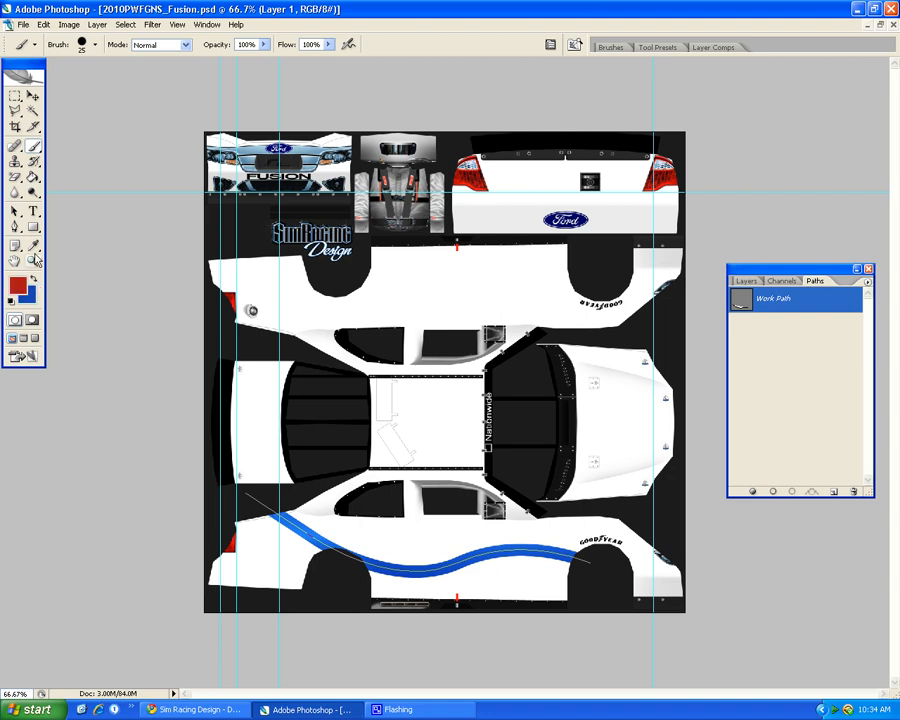
# Free-transform the work path straight down below the blue stripe to a Y position of 897 px and apply the move
pyautogui.click(15, 110)
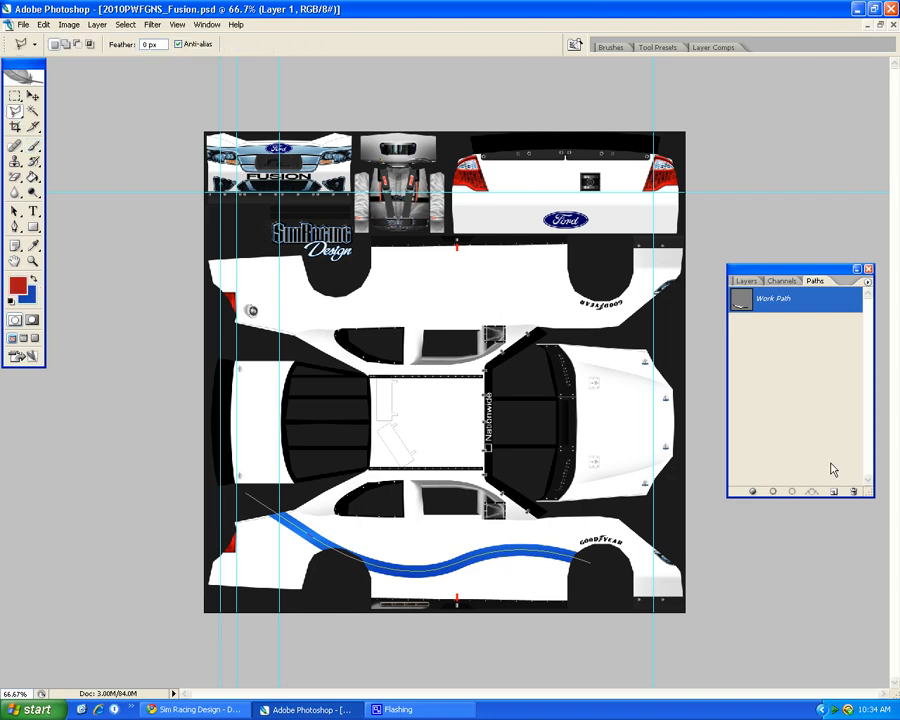
pyautogui.rightClick(463, 561)
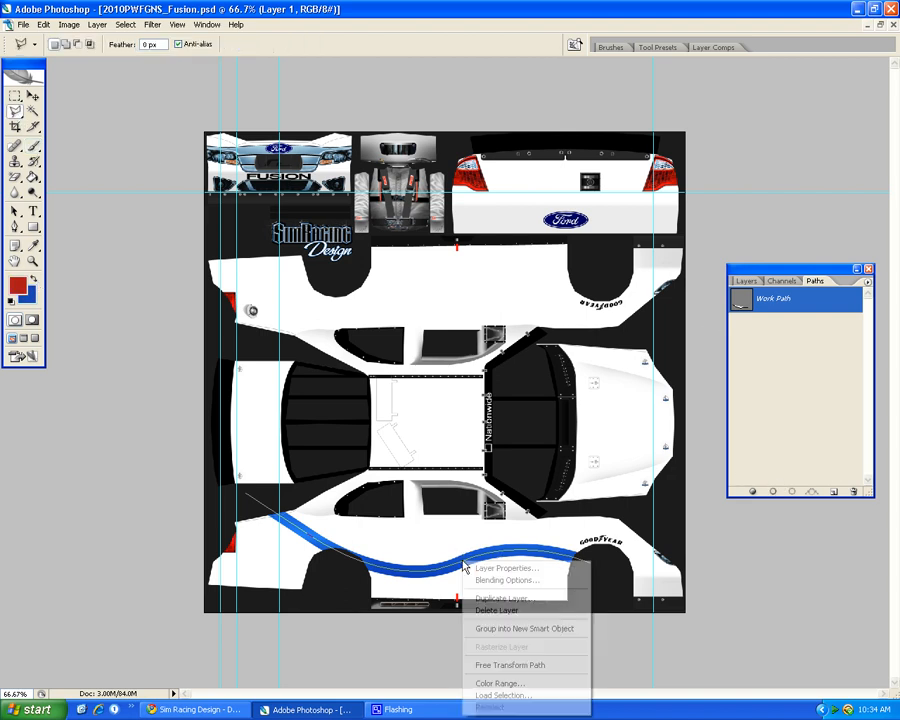
pyautogui.click(516, 666)
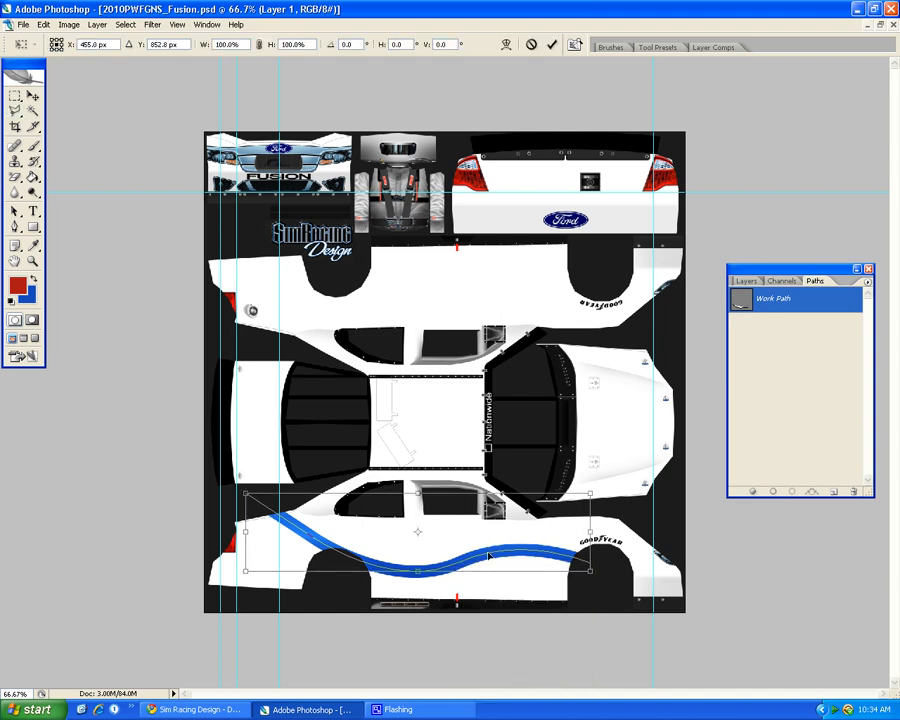
pyautogui.hotkey('shift', 'Down')
pyautogui.hotkey('shift', 'Down')
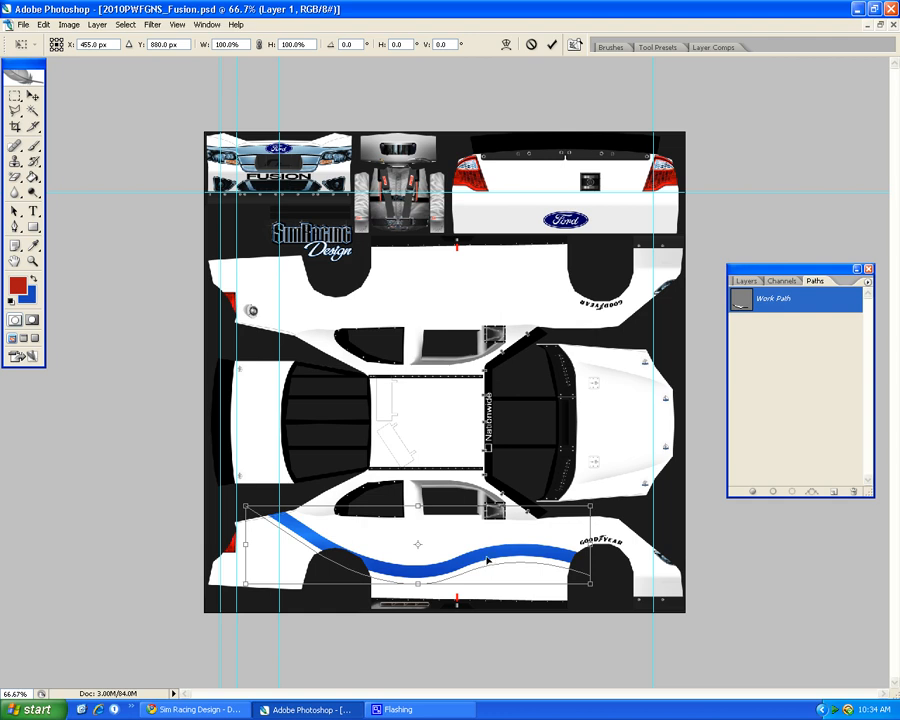
pyautogui.moveTo(488, 560); pyautogui.dragTo(484, 554)
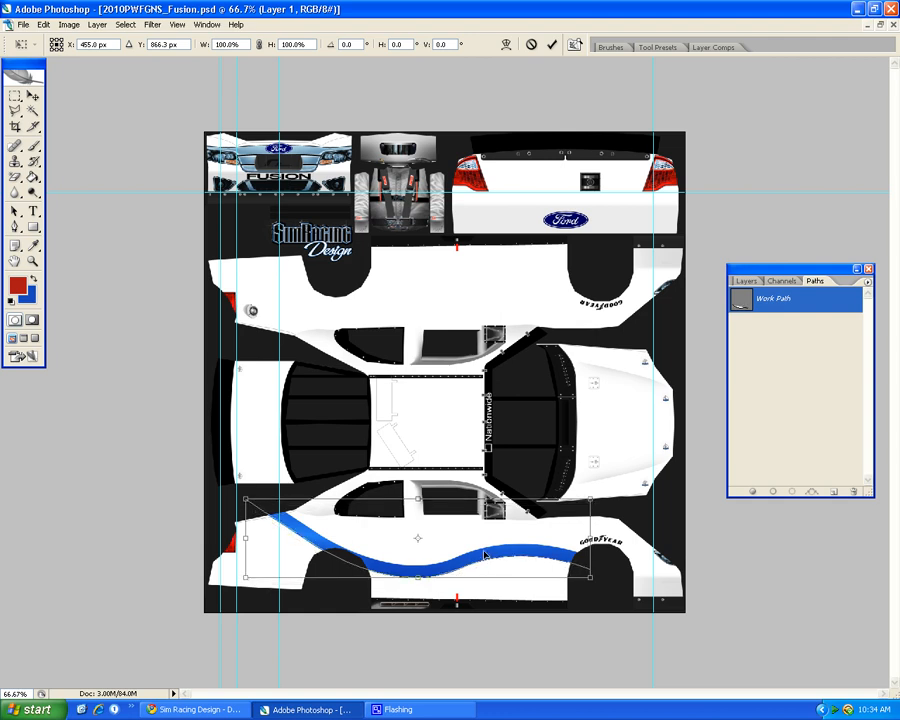
pyautogui.moveTo(479, 550); pyautogui.dragTo(479, 565)
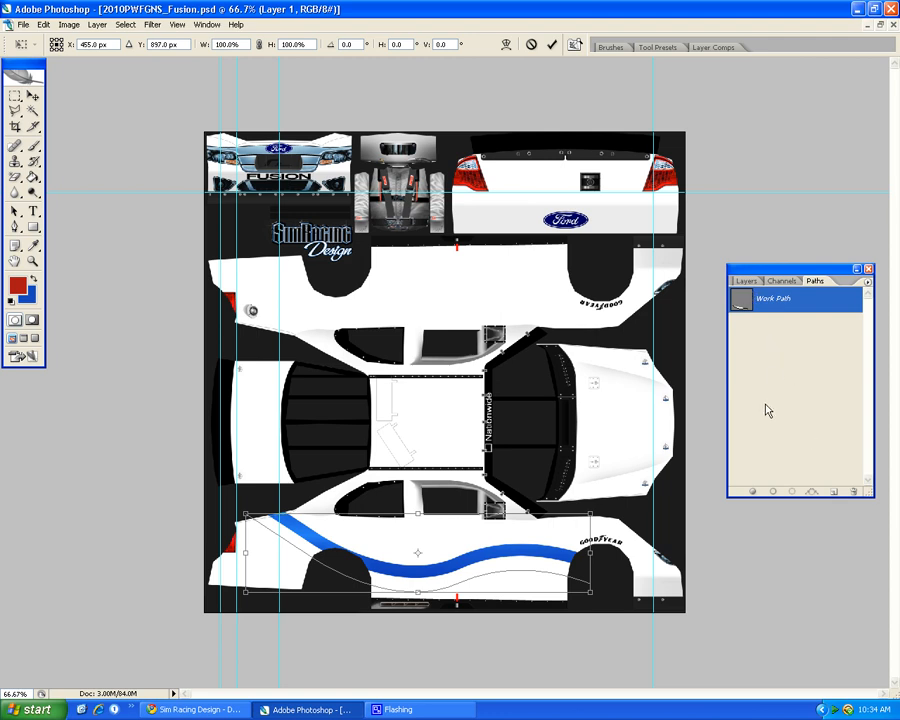
pyautogui.press('Return')
pyautogui.press('l')
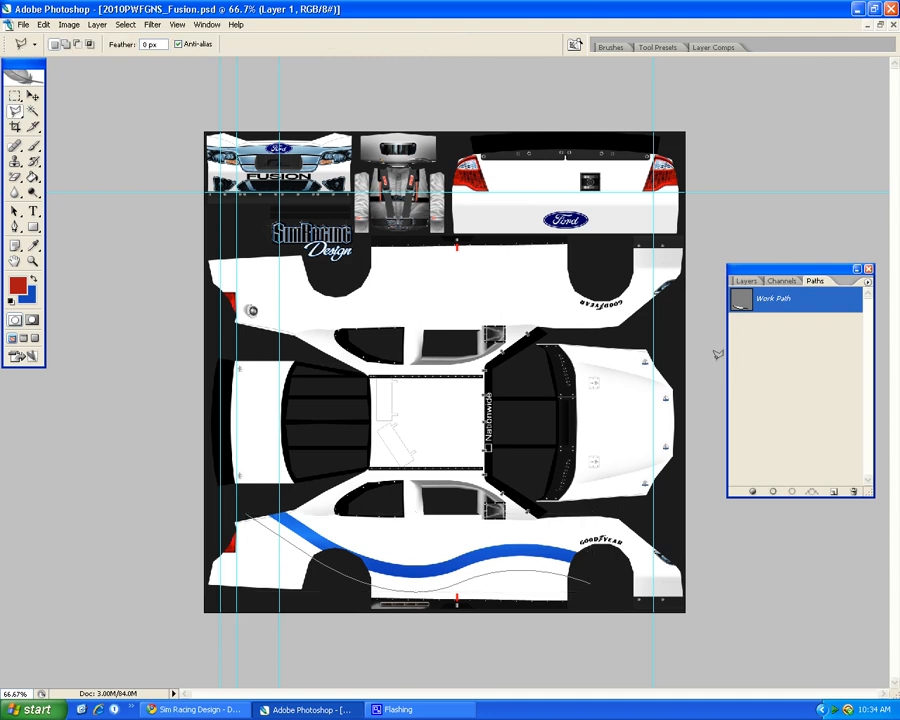
# Add a new layer above Layer 1 and activate the Brush tool
pyautogui.click(746, 281)
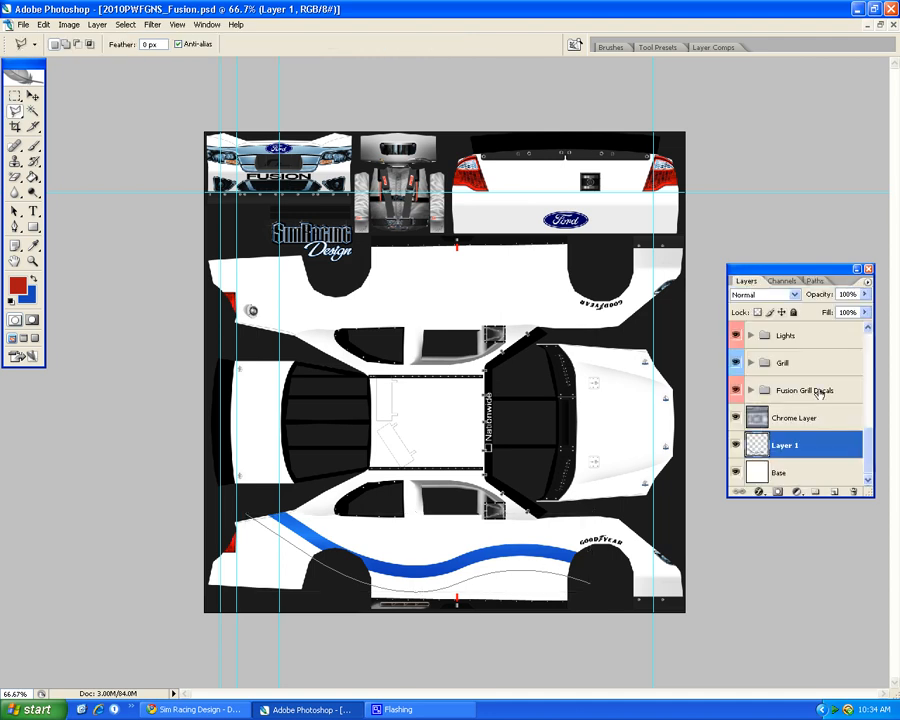
pyautogui.click(834, 492)
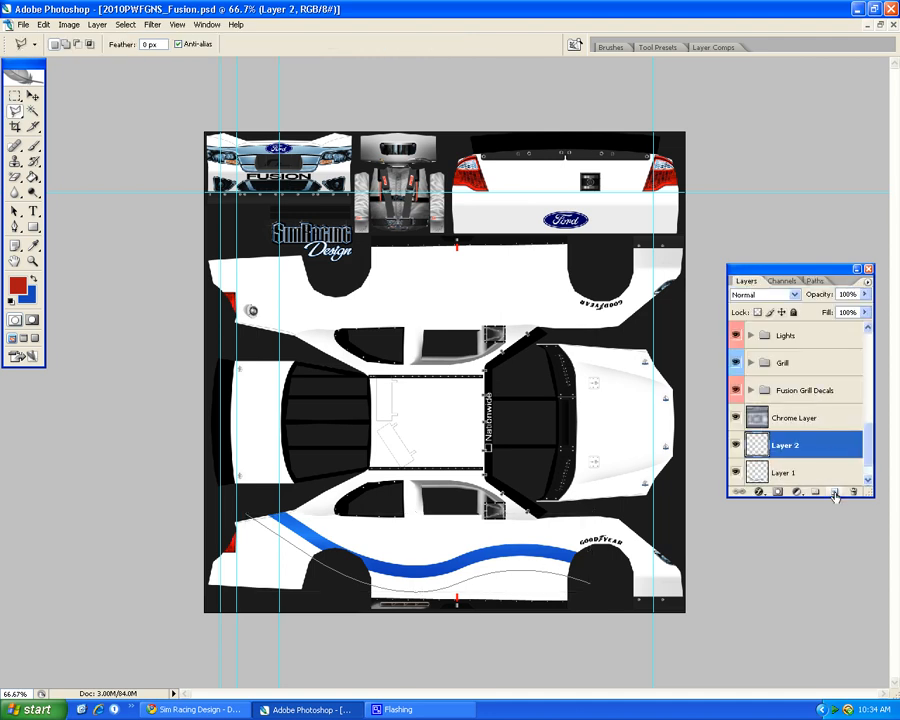
pyautogui.click(33, 146)
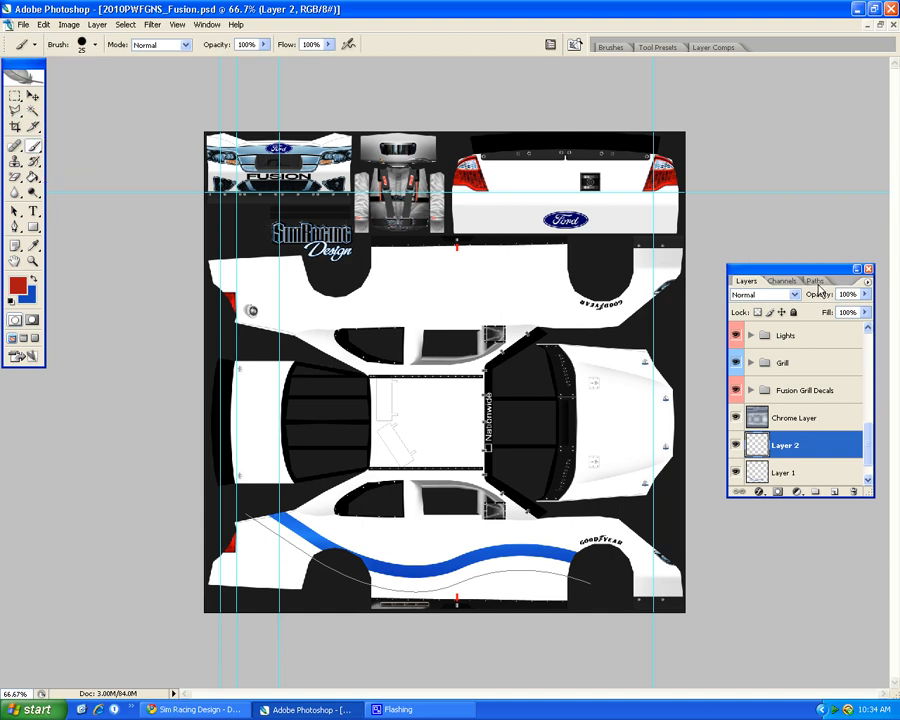
# Stroke the work path with the Brush on Layer 2 to paint the red stripe, and deselect the path
pyautogui.click(817, 283)
pyautogui.rightClick(796, 306)
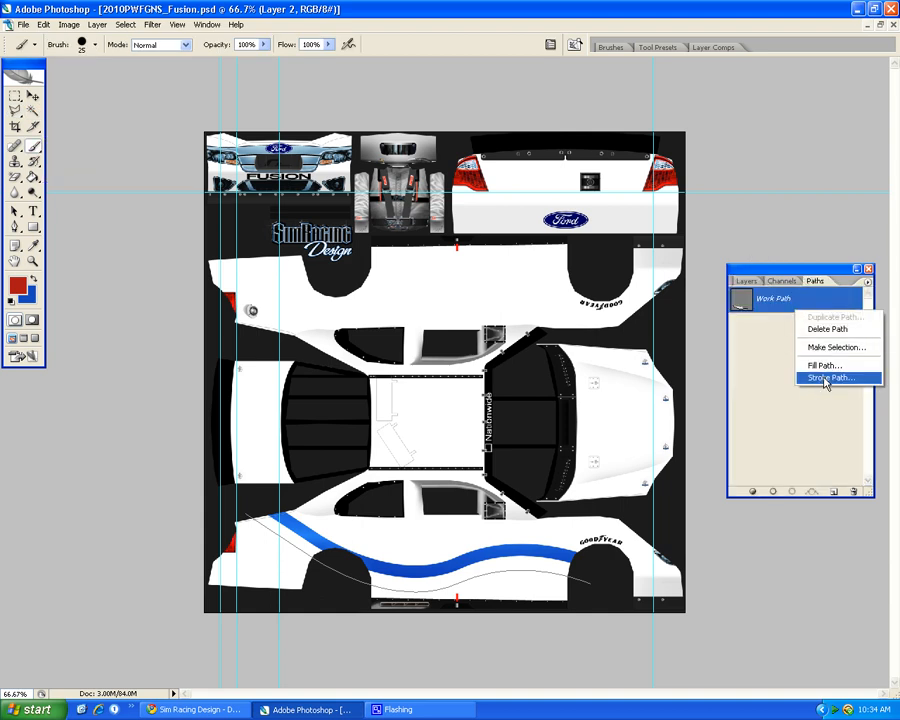
pyautogui.click(826, 378)
pyautogui.click(442, 178)
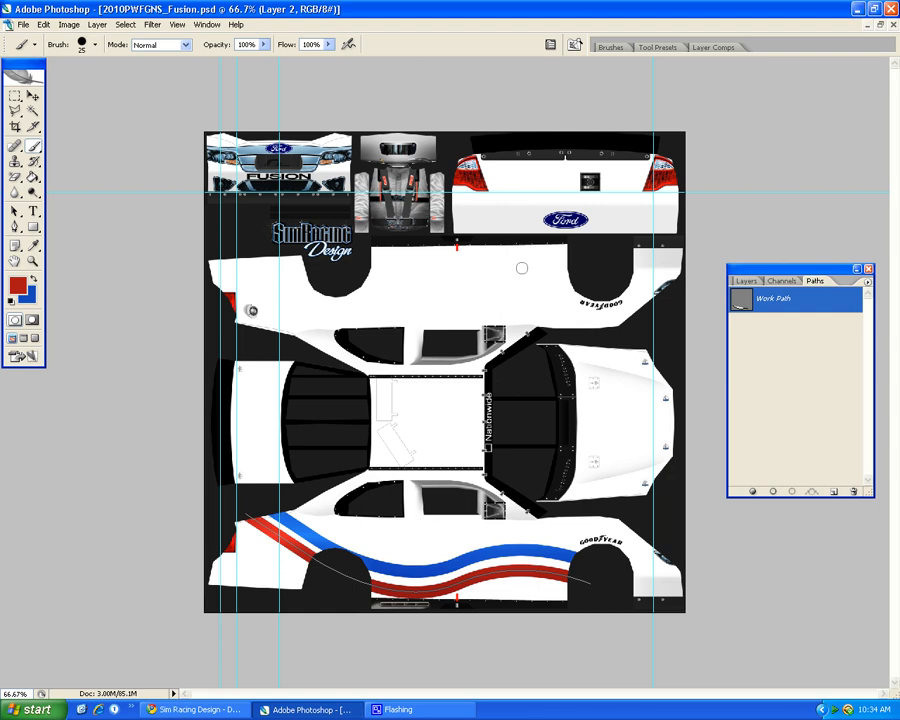
pyautogui.click(801, 345)
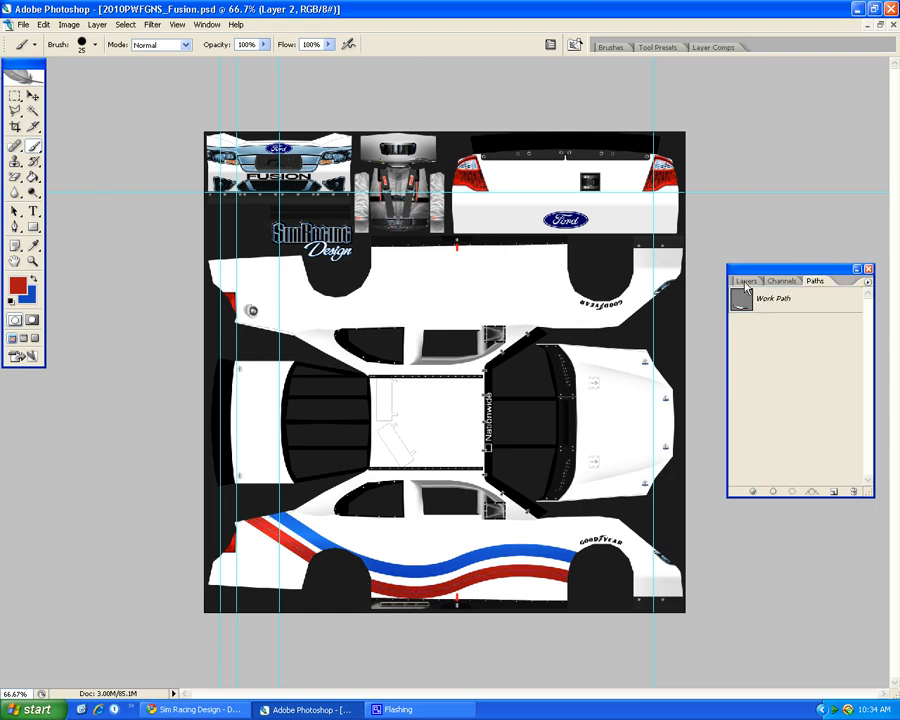
# Nudge the red stripe on Layer 2 straight up with the Move tool until it meets the blue stripe
pyautogui.click(746, 284)
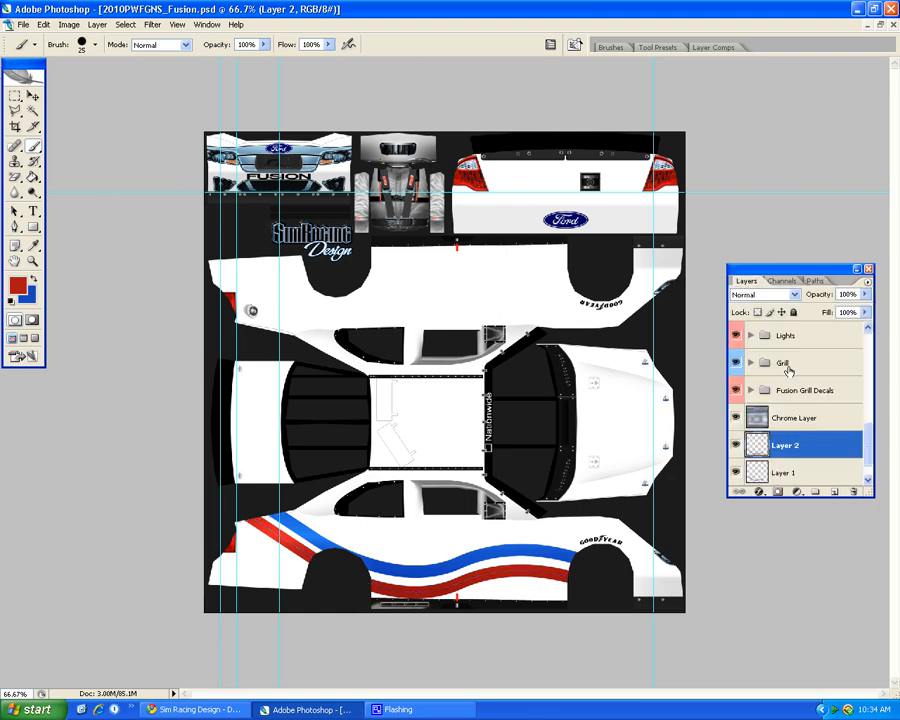
pyautogui.click(35, 96)
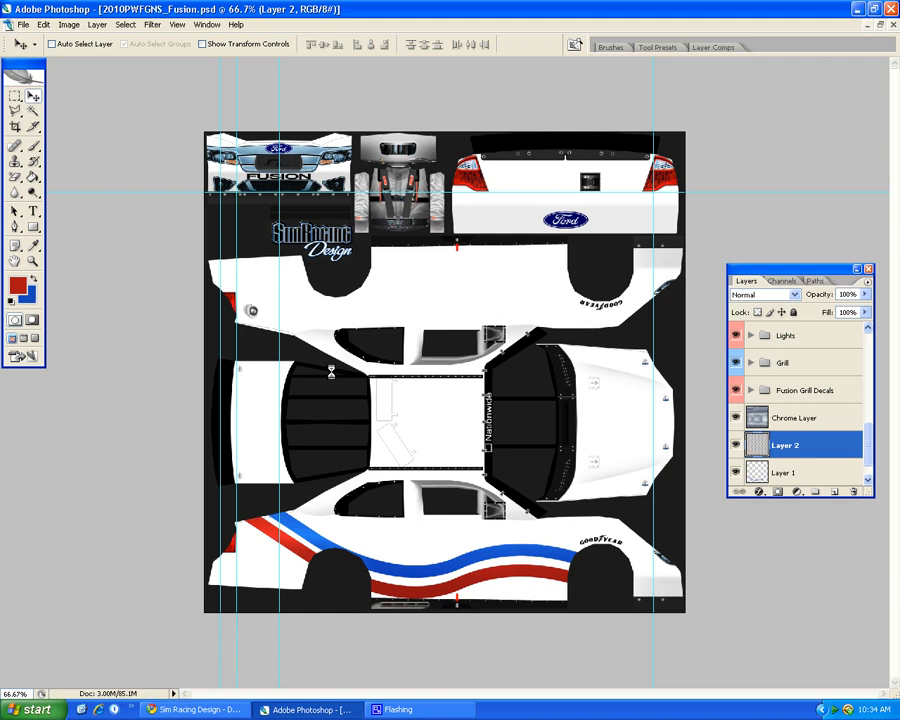
pyautogui.press('Up')
pyautogui.press('Up')
pyautogui.press('Up')
pyautogui.press('Up')
pyautogui.press('Up')
pyautogui.press('Up')
pyautogui.press('Up')
pyautogui.press('Up')
pyautogui.press('Up')
pyautogui.press('Up')
pyautogui.press('Up')
pyautogui.press('Up')
pyautogui.press('Up')
pyautogui.press('Up')
pyautogui.press('Up')
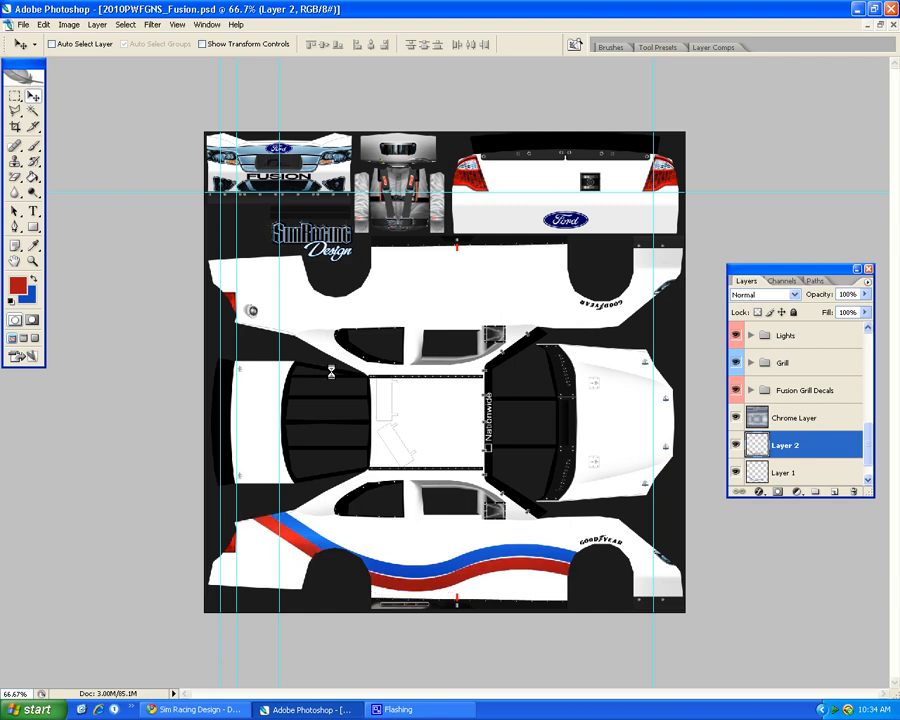
pyautogui.press('Up')
pyautogui.press('Up')
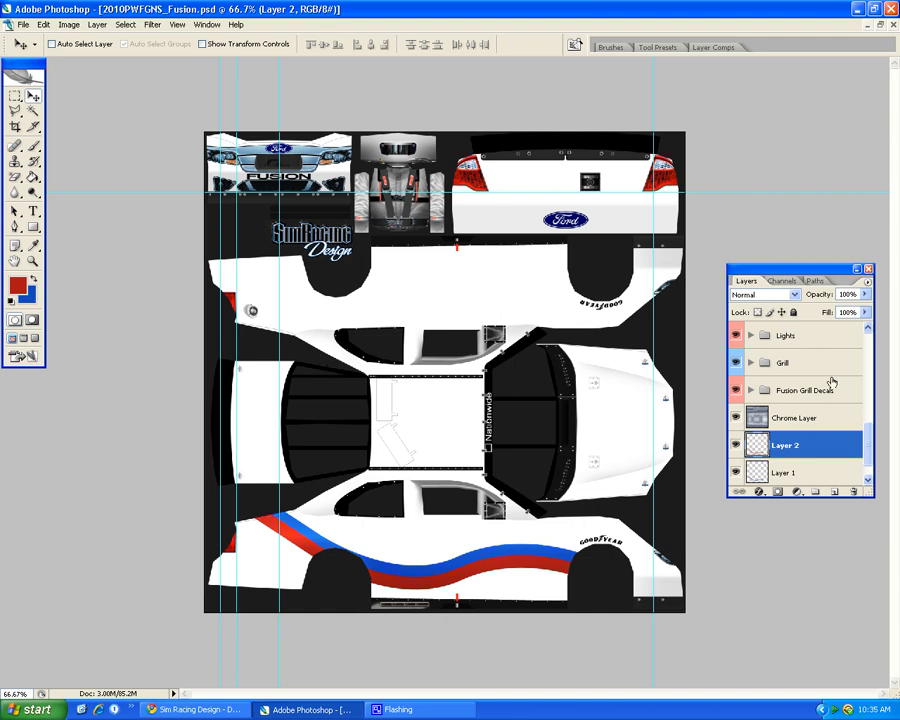
# Add a new layer above Layer 2, swap the colors so that blue is the foreground color, and reselect the work path
pyautogui.click(834, 491)
pyautogui.click(818, 282)
pyautogui.press('x')
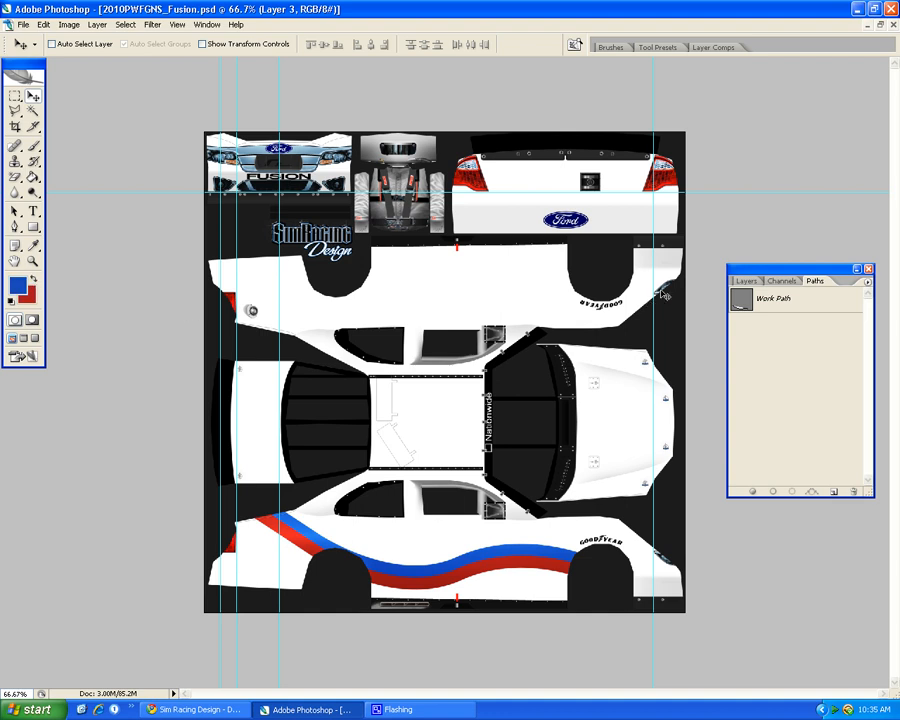
pyautogui.click(774, 303)
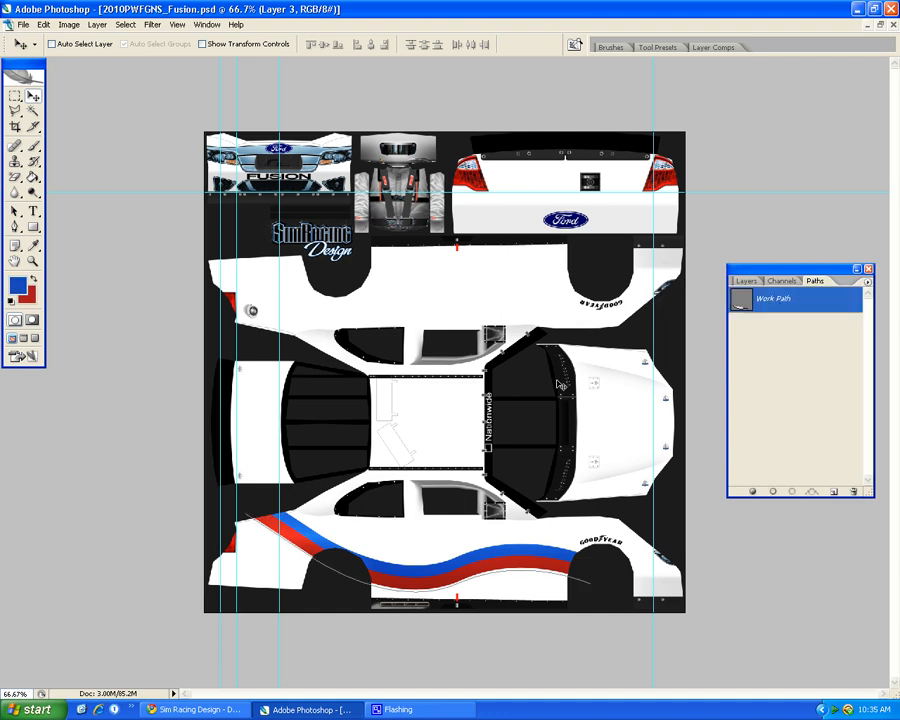
pyautogui.click(748, 281)
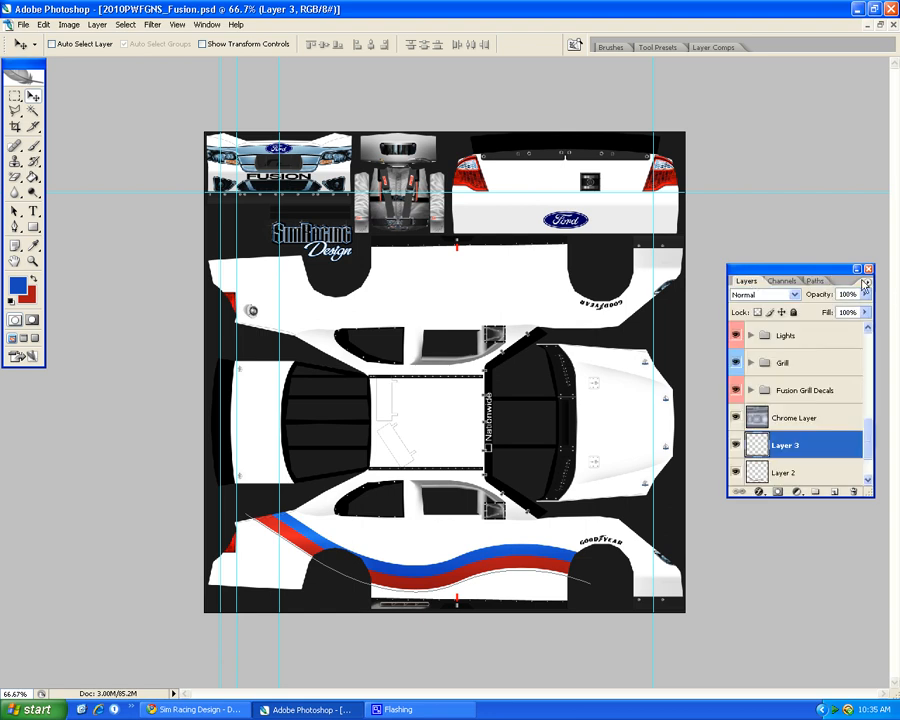
pyautogui.click(815, 281)
pyautogui.click(770, 300)
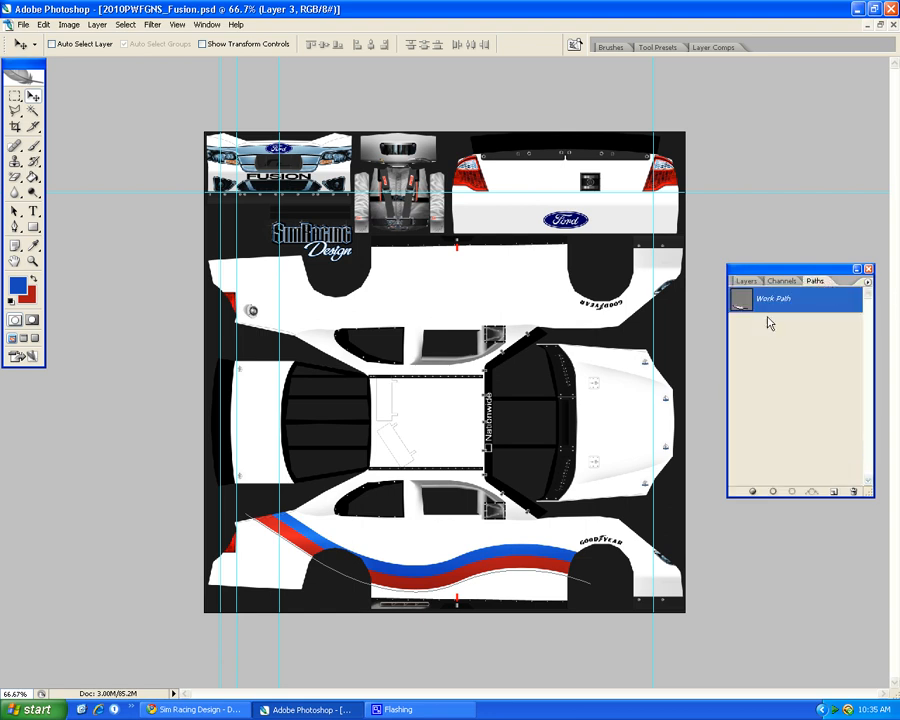
# Stroke the work path with the Brush on Layer 3 to paint a second blue stripe below the red one, and deselect the path
pyautogui.rightClick(755, 306)
pyautogui.rightClick(745, 301)
pyautogui.click(750, 372)
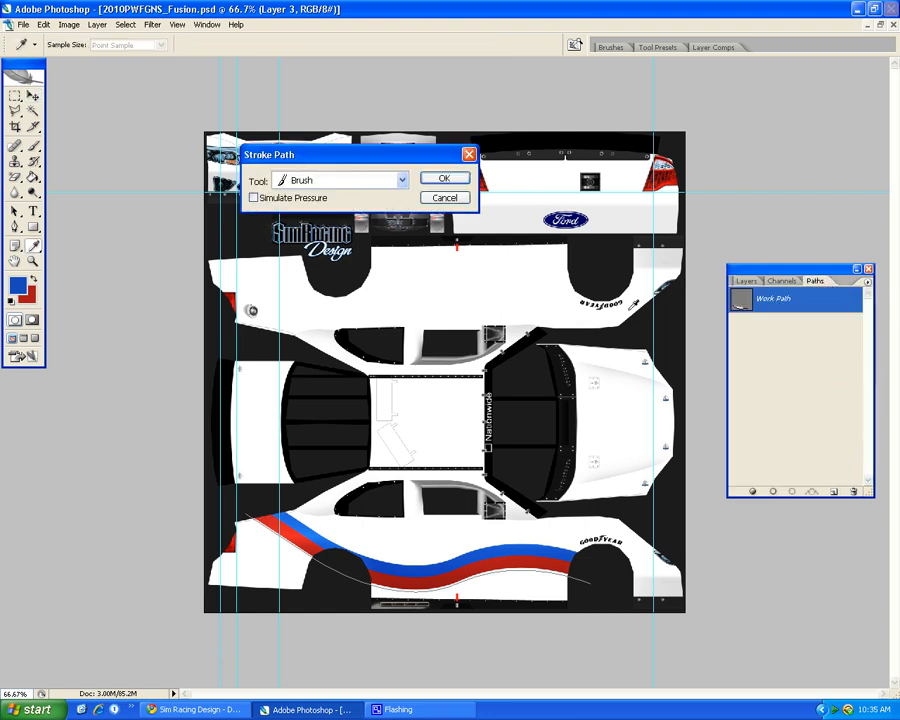
pyautogui.click(444, 181)
pyautogui.press('v')
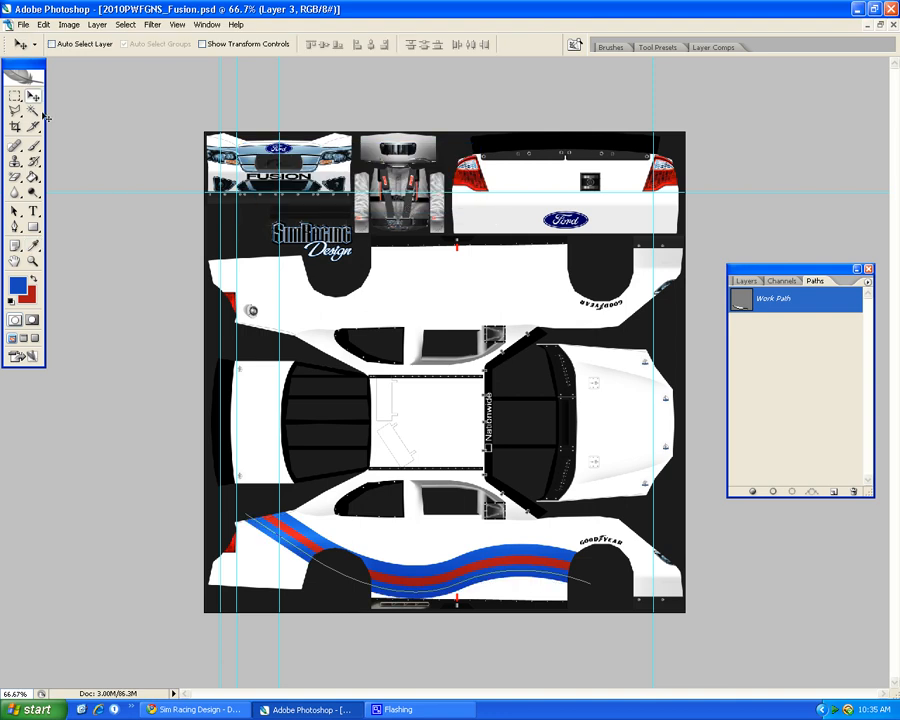
pyautogui.click(745, 283)
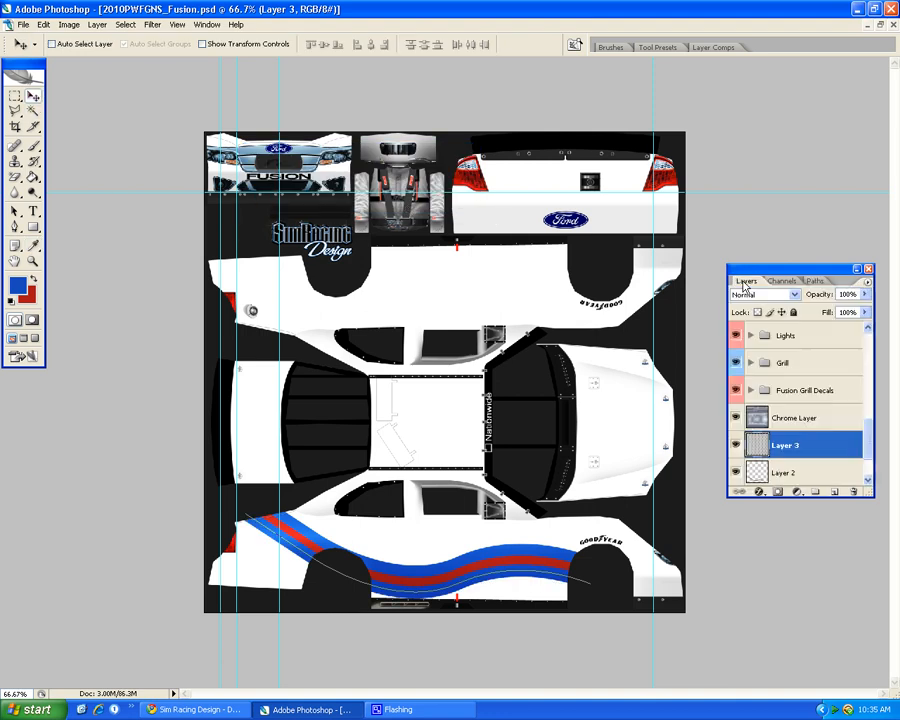
pyautogui.click(815, 281)
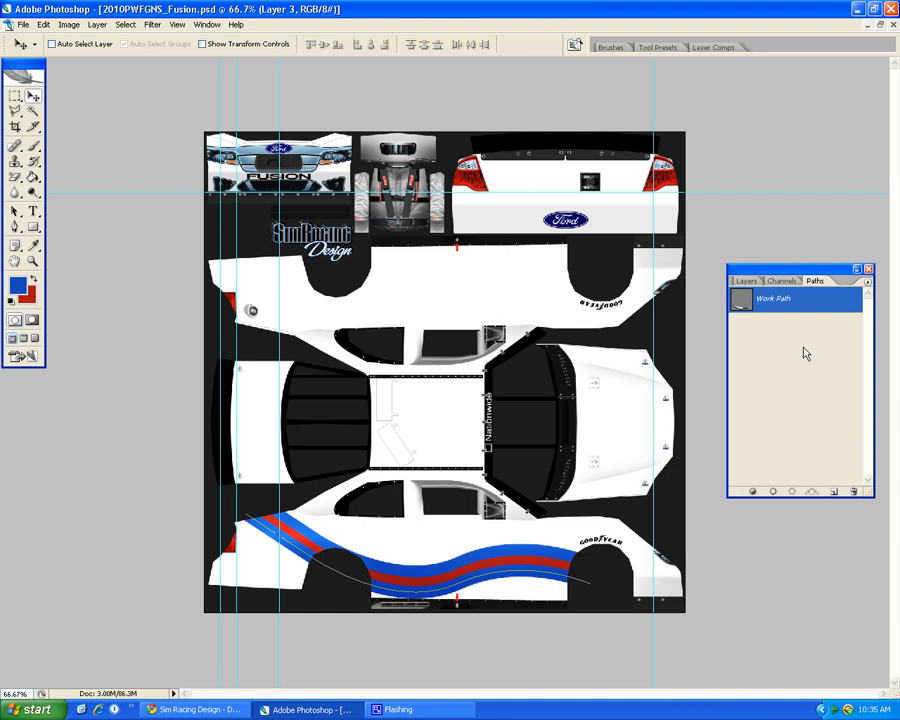
# On a new layer above Layer 3, stroke the work path with the Brush in red, and deselect the path
pyautogui.click(738, 283)
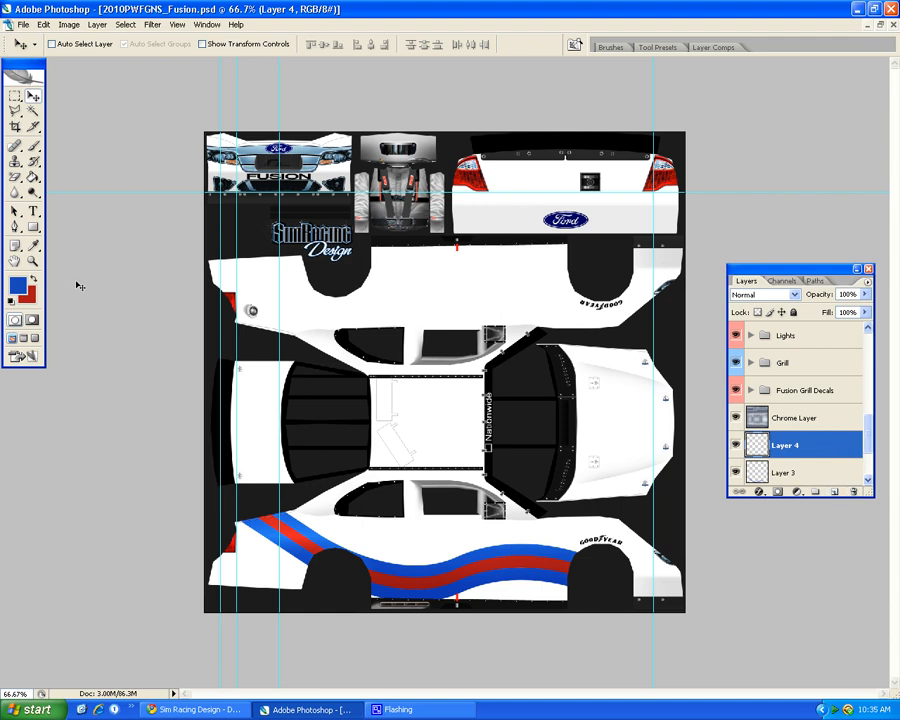
pyautogui.click(33, 279)
pyautogui.click(815, 282)
pyautogui.rightClick(794, 303)
pyautogui.click(785, 373)
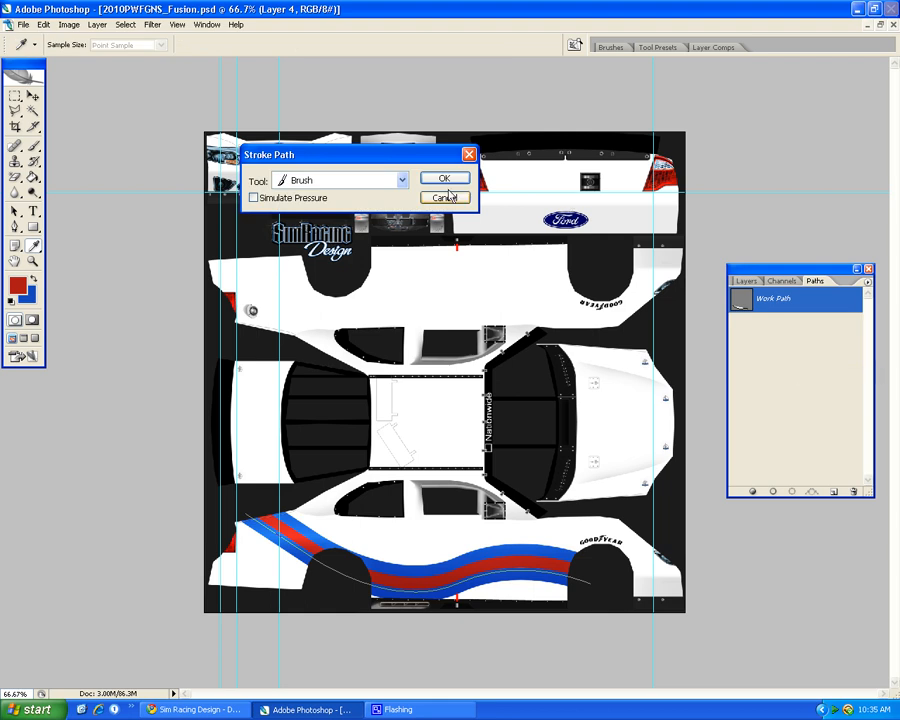
pyautogui.click(444, 197)
pyautogui.press('v')
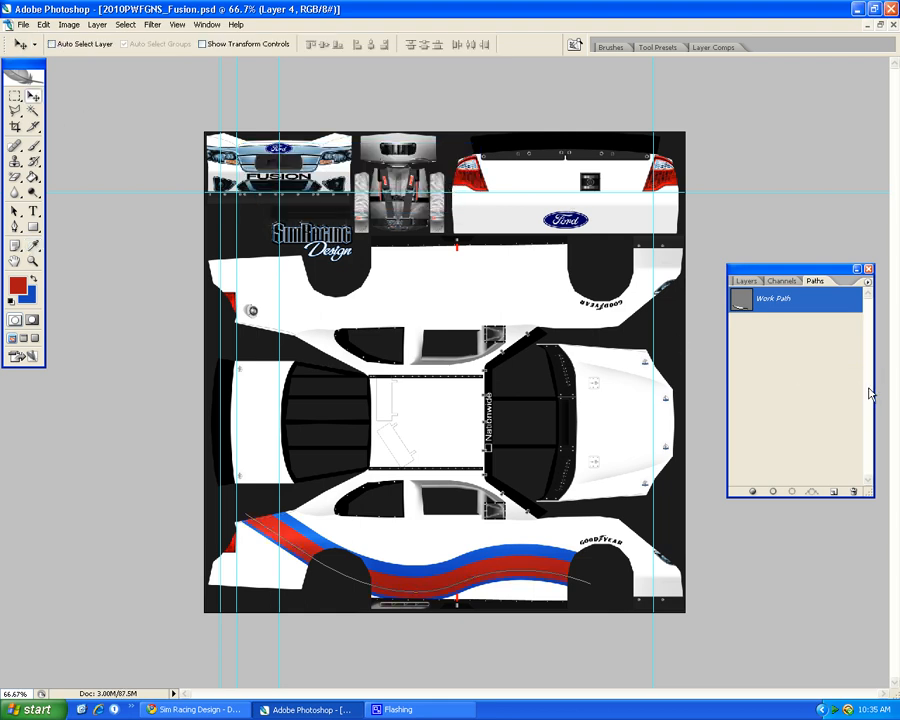
pyautogui.click(804, 377)
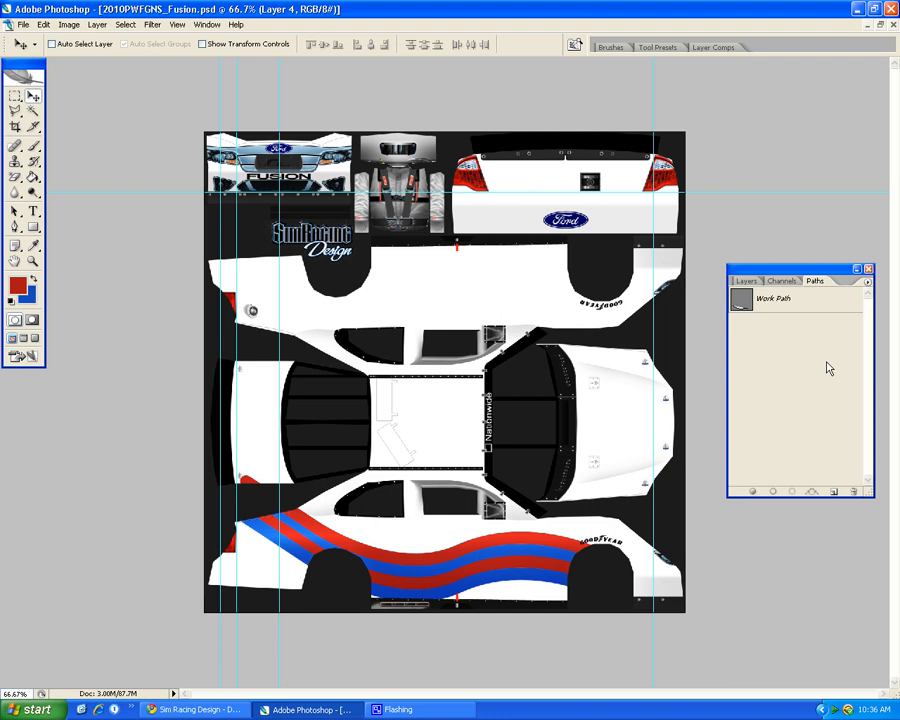
pyautogui.click(755, 297)
pyautogui.click(757, 282)
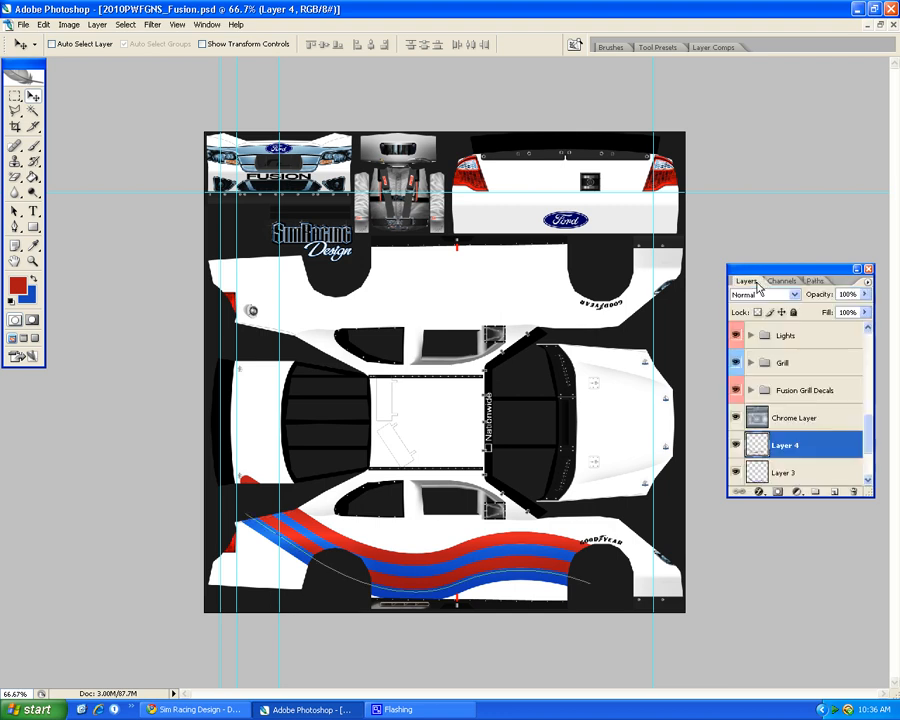
pyautogui.click(815, 281)
pyautogui.click(746, 281)
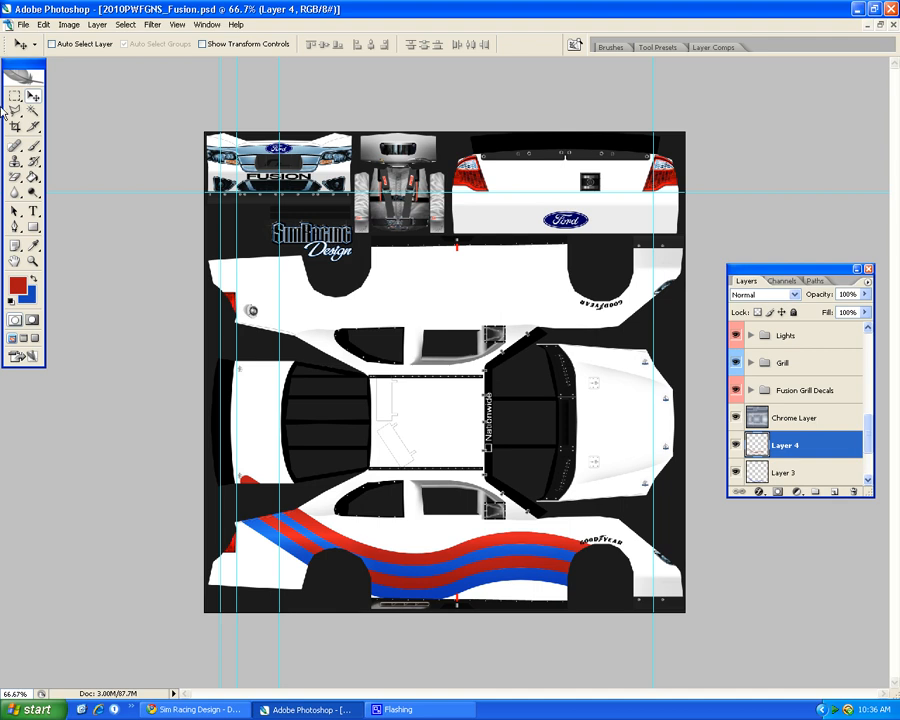
# Erase the leftover red stripe end on the rear deck from Layer 4 with the 64 px Eraser
pyautogui.click(16, 176)
pyautogui.click(70, 176)
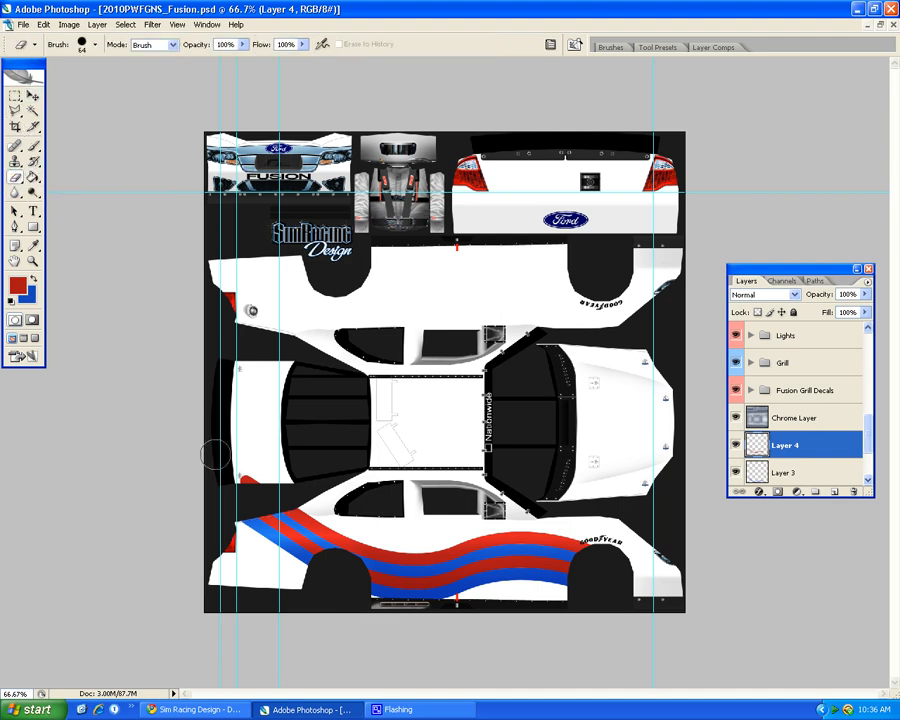
pyautogui.moveTo(217, 475)
pyautogui.mouseDown()
pyautogui.moveTo(216, 518)
pyautogui.moveTo(282, 492)
pyautogui.mouseUp()
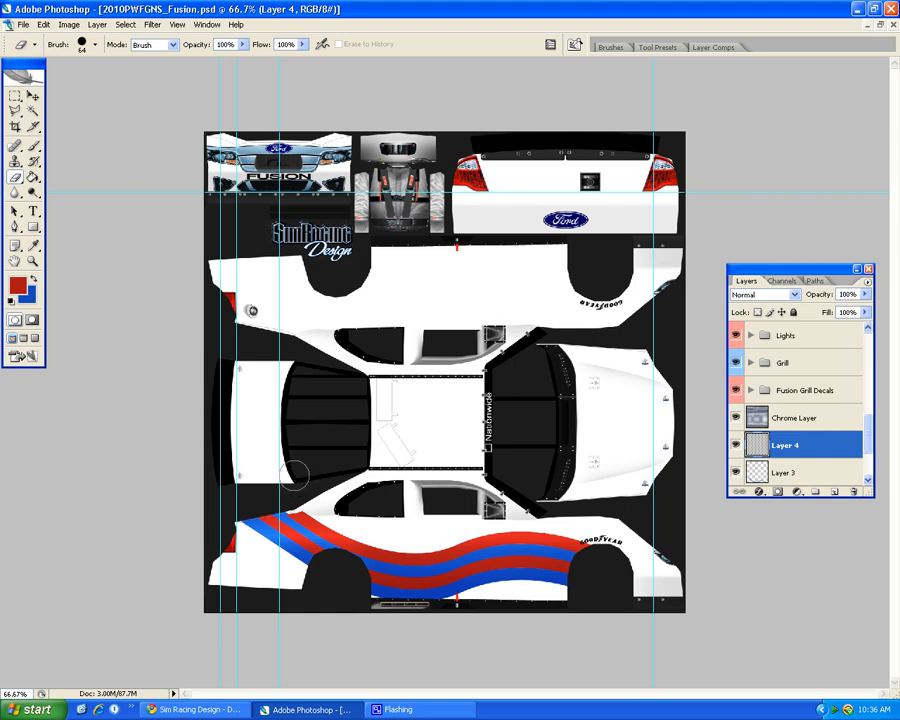
pyautogui.hotkey('ctrl', 'z')
pyautogui.moveTo(293, 479); pyautogui.dragTo(226, 492)
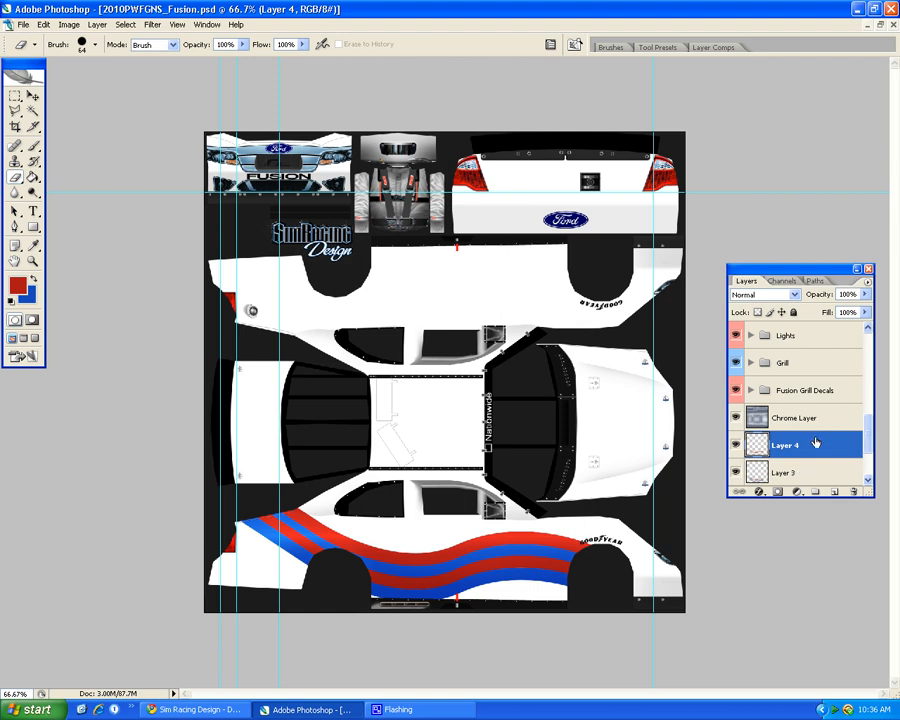
# Merge Layer 2 down into Layer 1
pyautogui.scroll(-1, 810, 466)
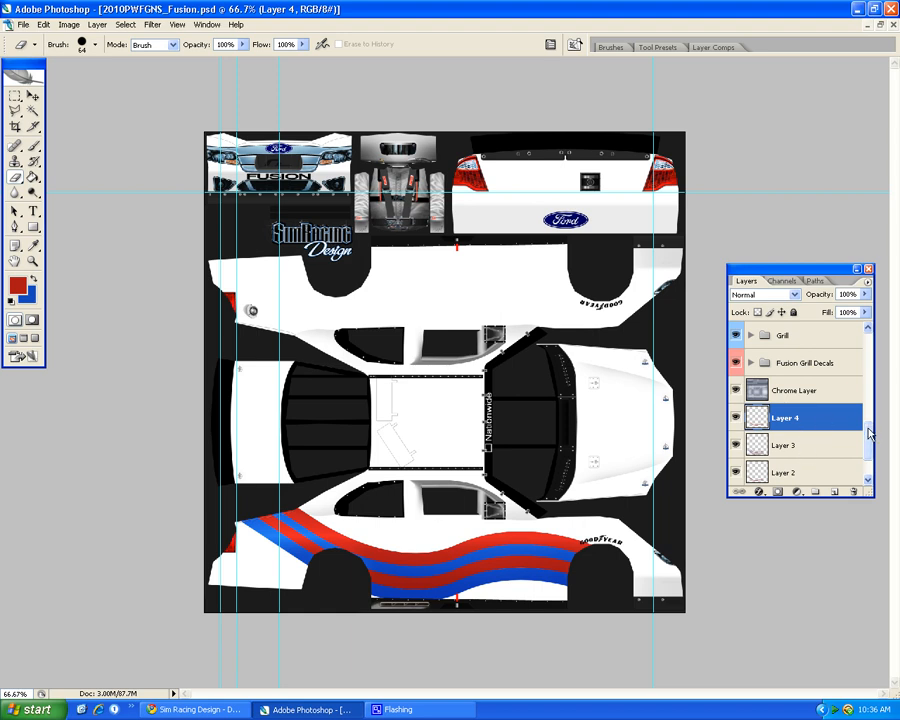
pyautogui.scroll(-2, 869, 449)
pyautogui.click(836, 446)
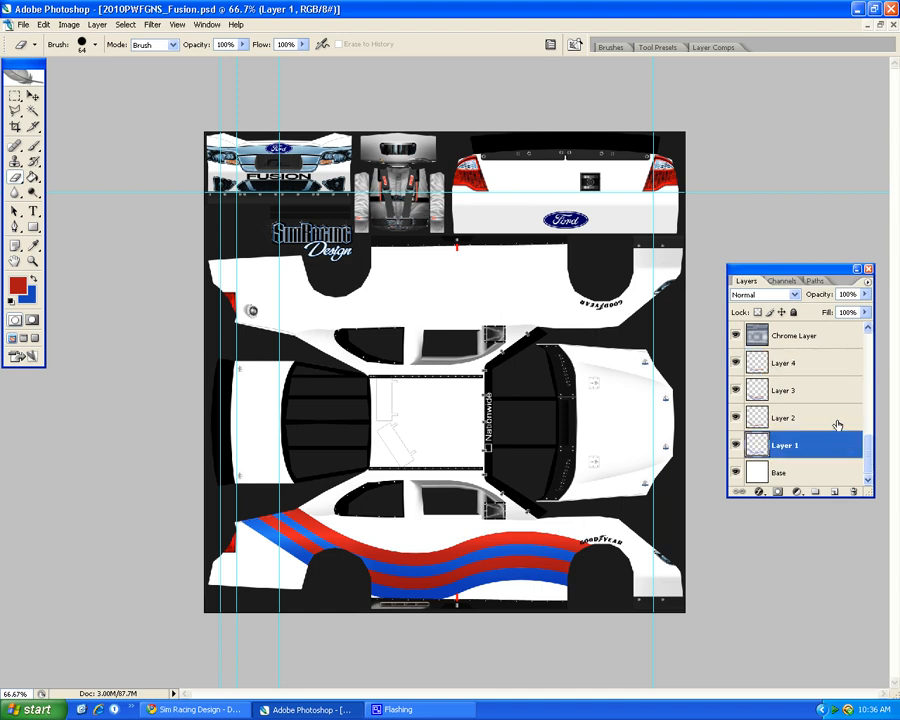
pyautogui.click(837, 425)
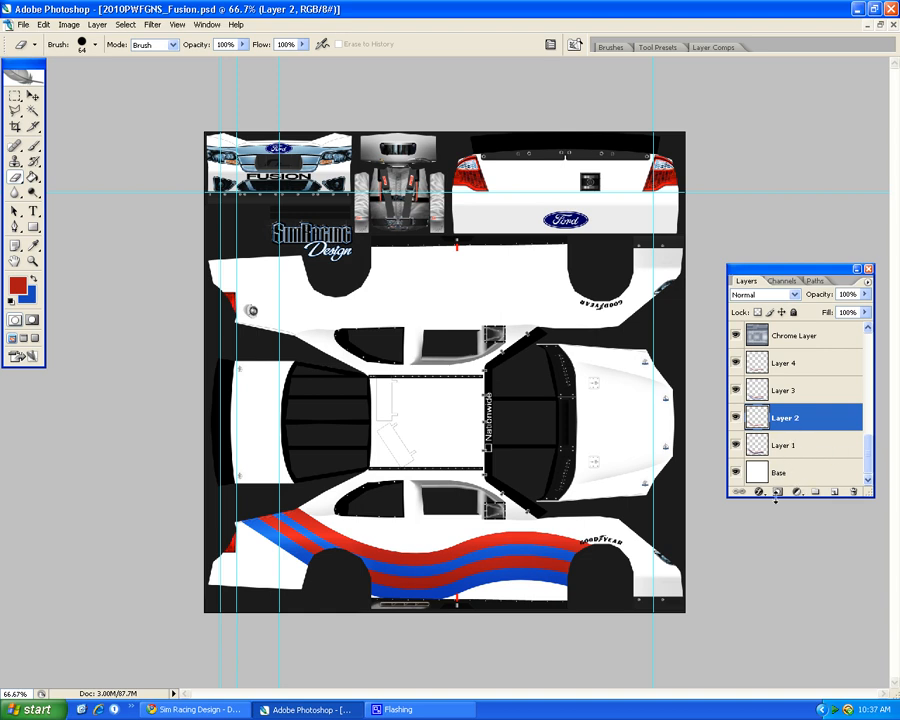
pyautogui.rightClick(797, 421)
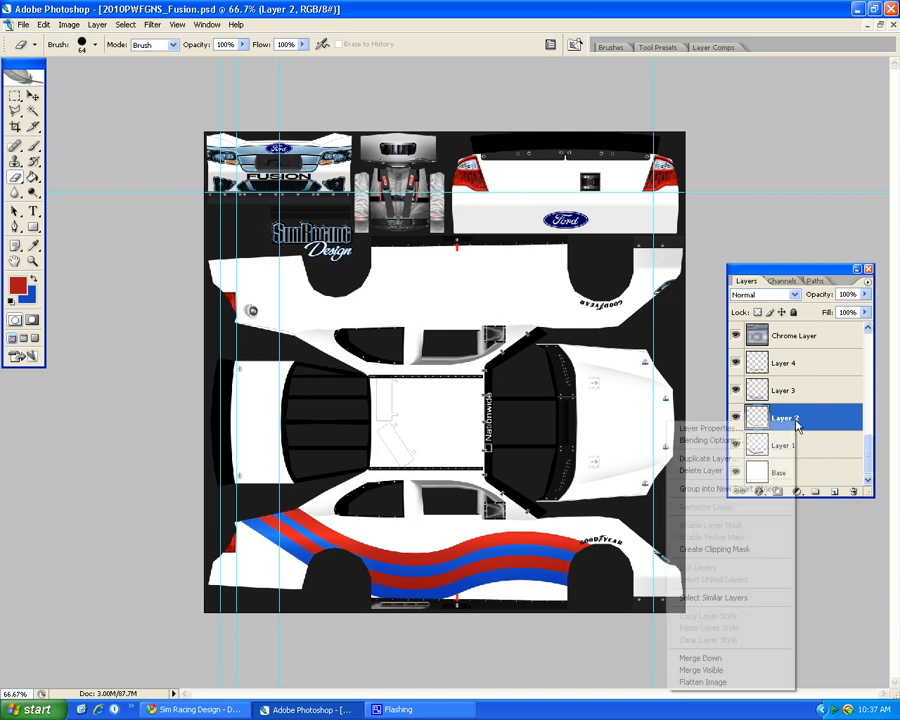
pyautogui.click(753, 657)
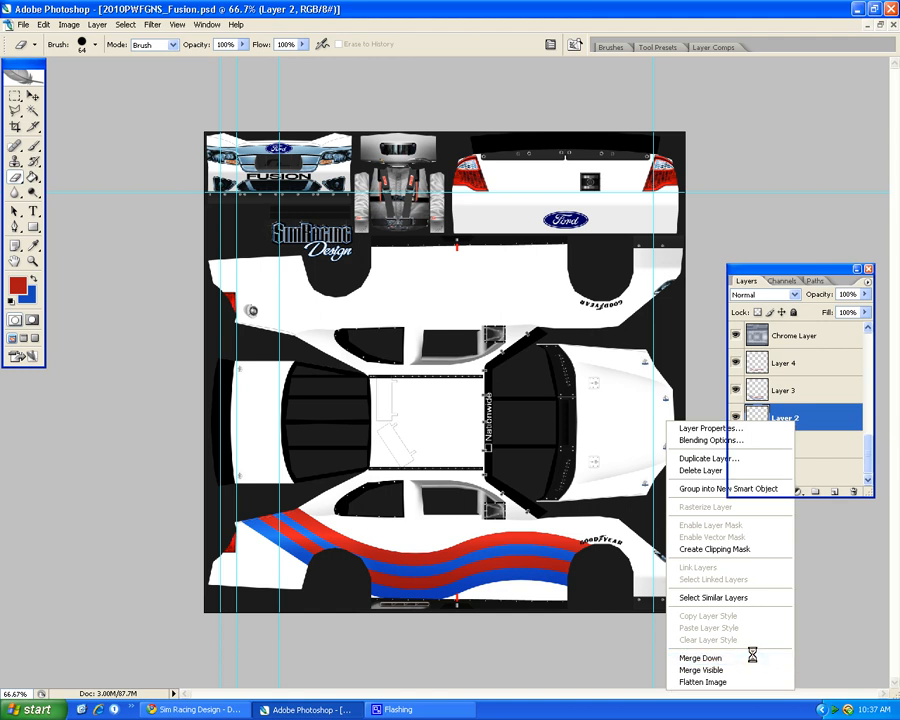
# Merge Layer 3 and Layer 4 down into Layer 1 so that all four stripes share one layer
pyautogui.click(797, 428)
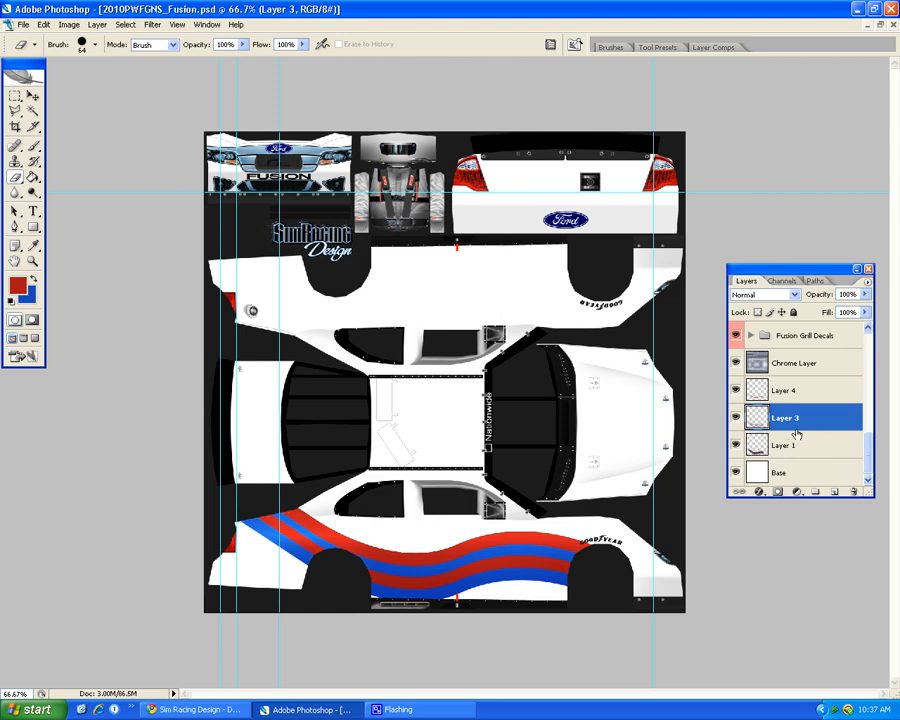
pyautogui.click(800, 396)
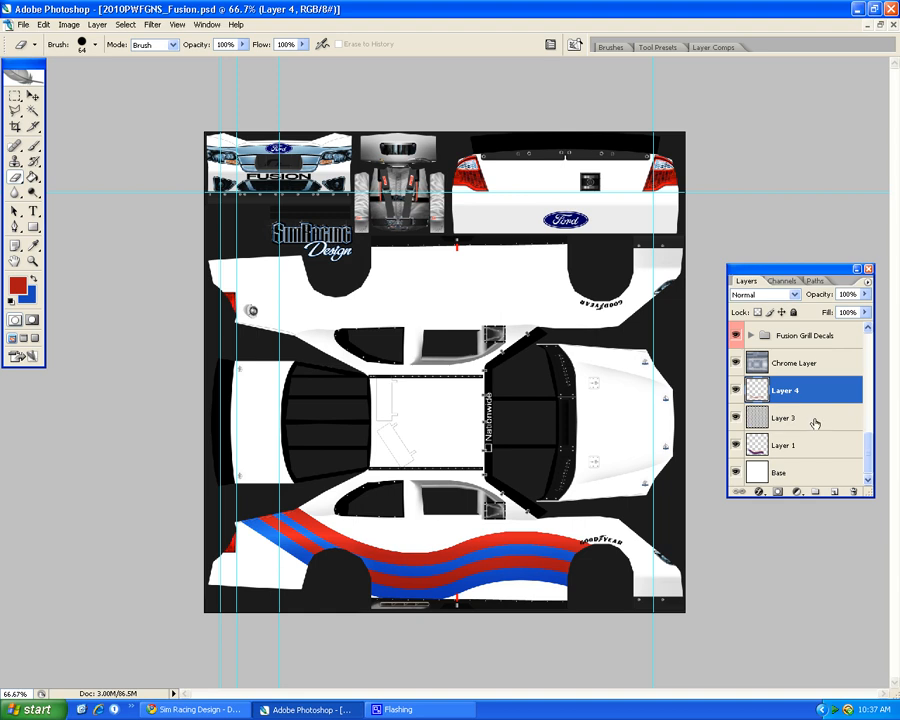
pyautogui.click(810, 426)
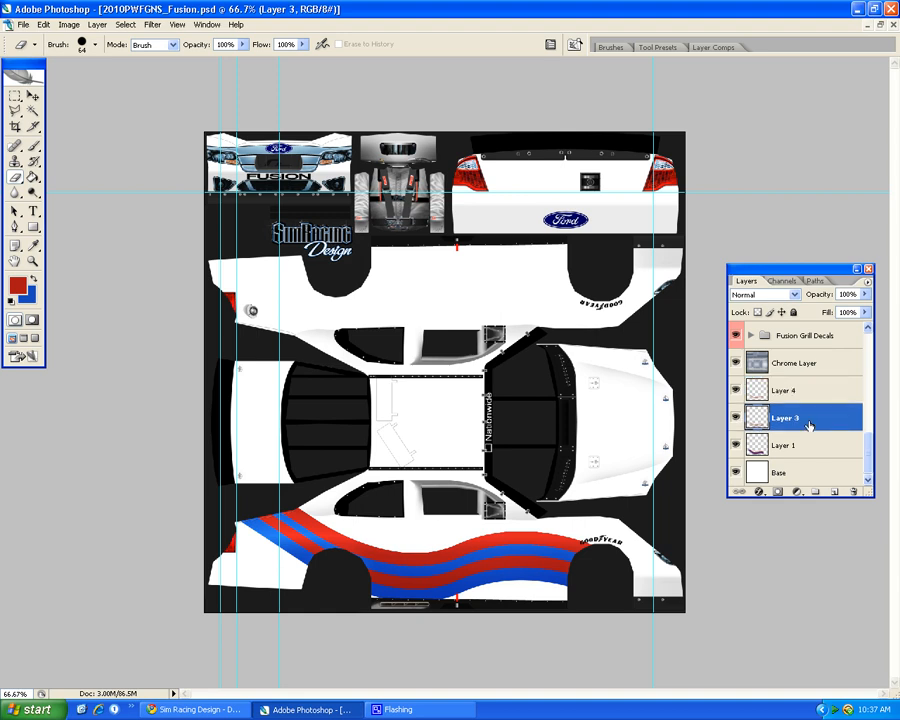
pyautogui.rightClick(810, 426)
pyautogui.click(759, 660)
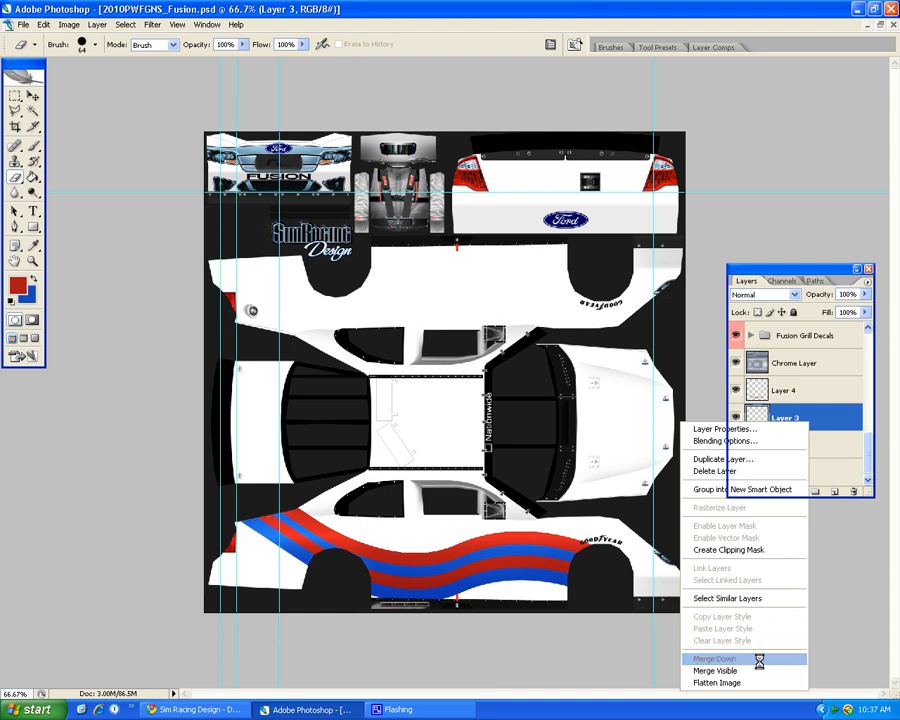
pyautogui.rightClick(788, 418)
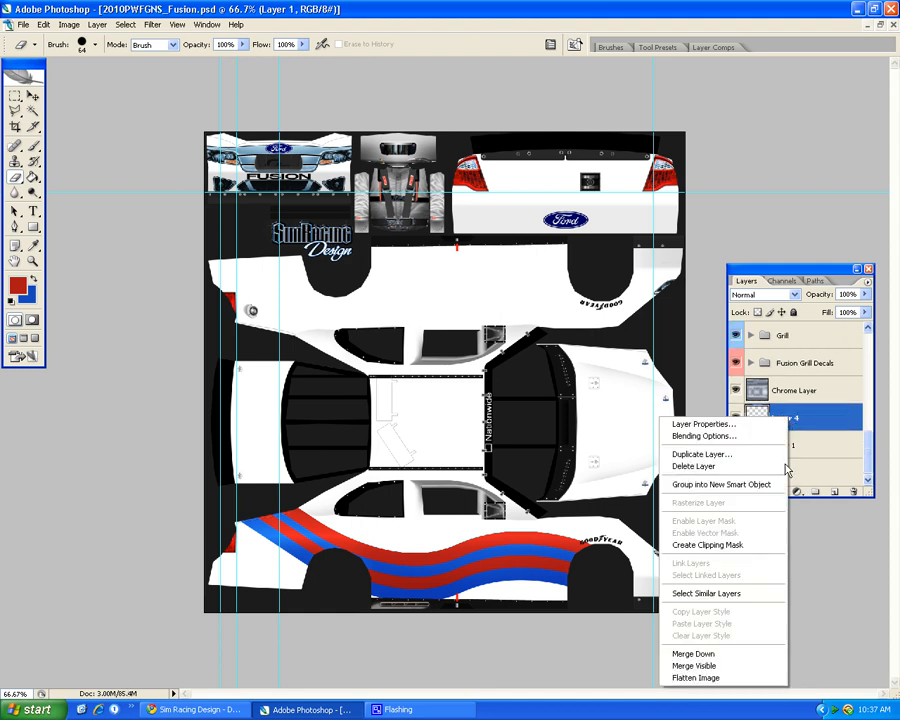
pyautogui.click(712, 655)
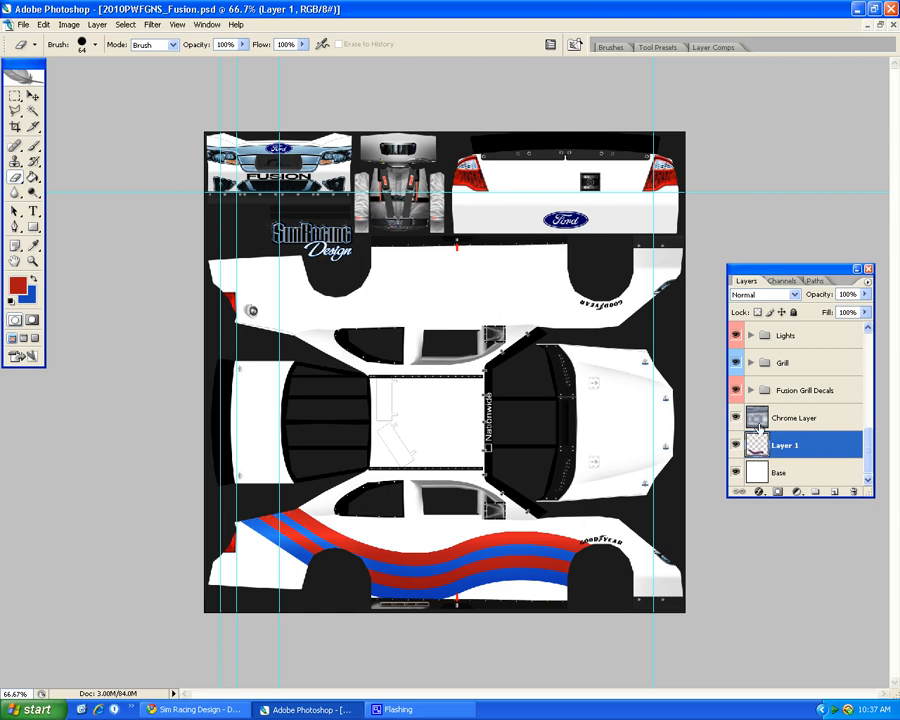
# Add a white 1 px outside Stroke layer effect to the stripes on Layer 1
pyautogui.click(759, 492)
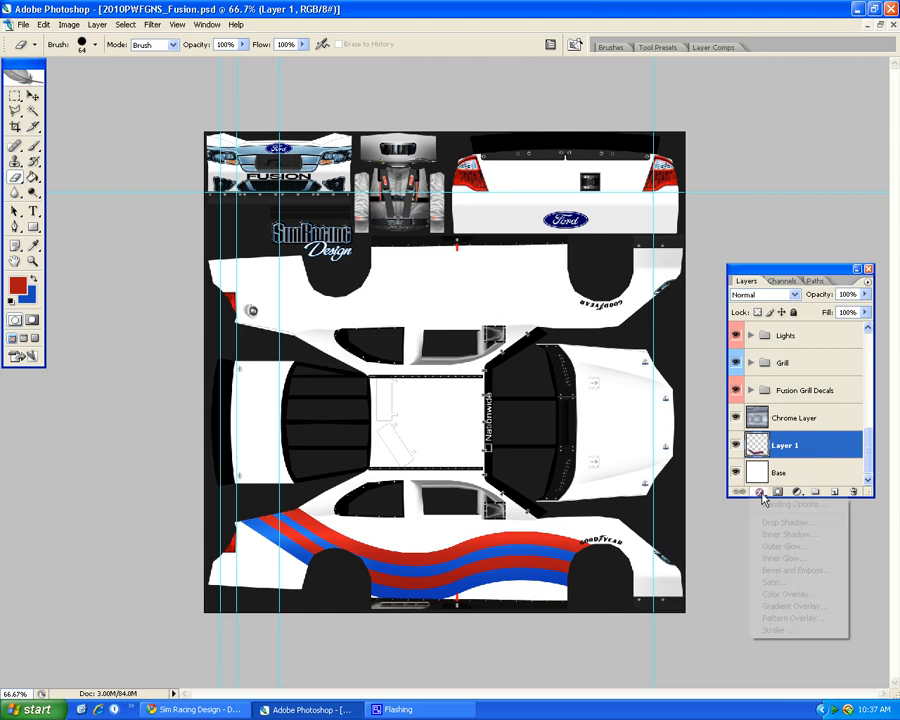
pyautogui.click(766, 632)
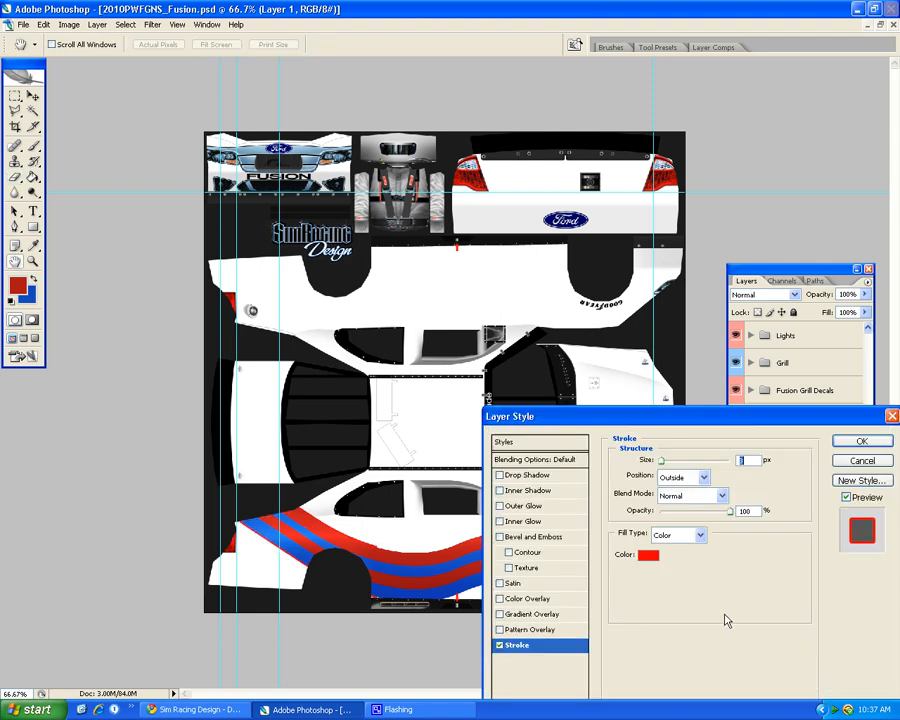
pyautogui.click(648, 561)
pyautogui.moveTo(430, 444); pyautogui.dragTo(392, 399)
pyautogui.click(735, 433)
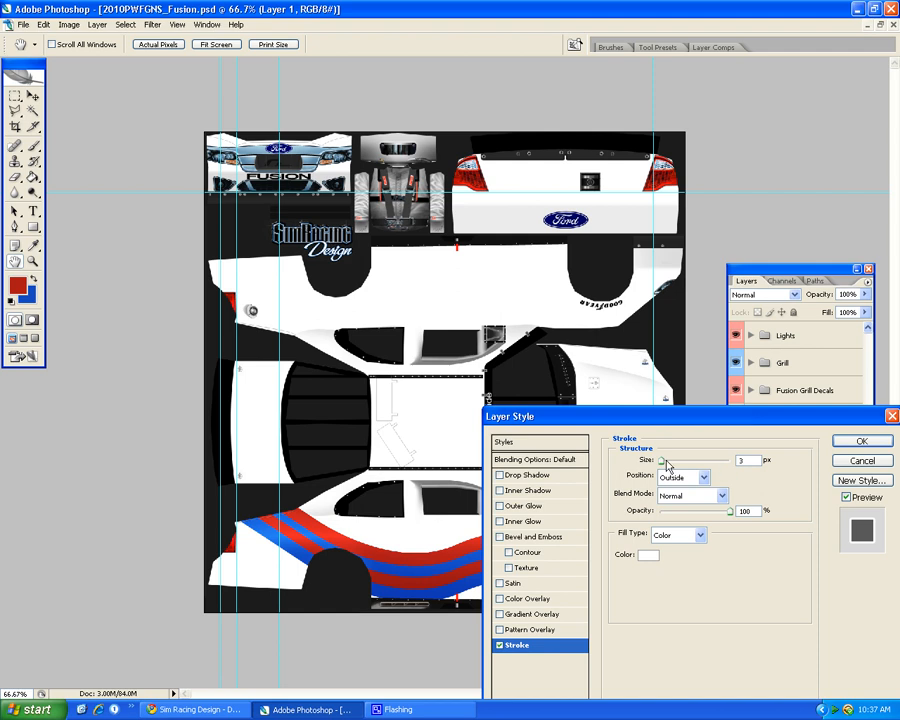
pyautogui.click(751, 463)
pyautogui.write('1')
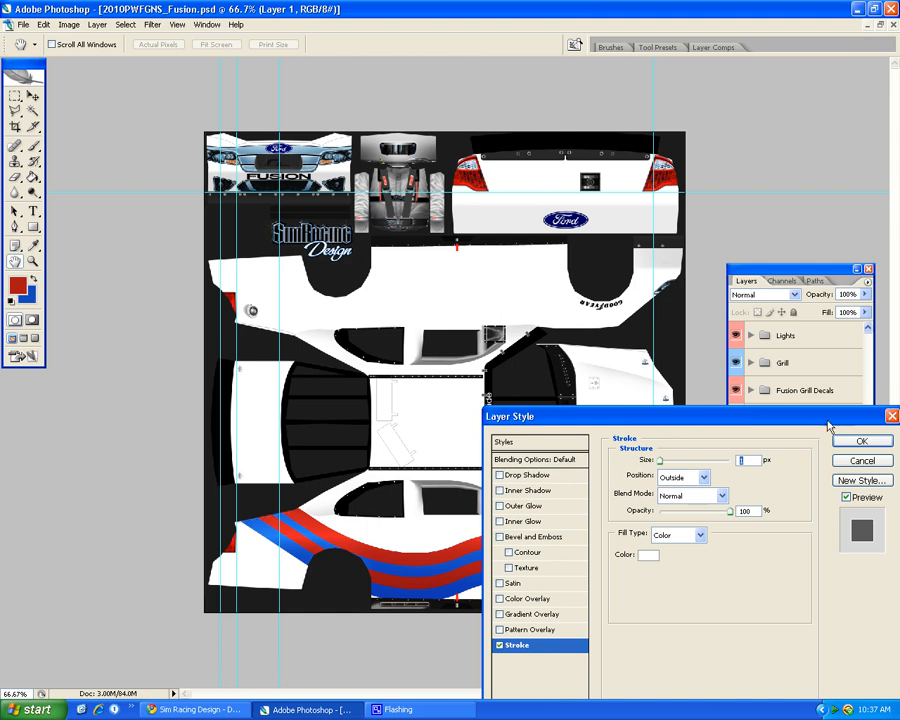
pyautogui.moveTo(820, 416); pyautogui.dragTo(587, 360)
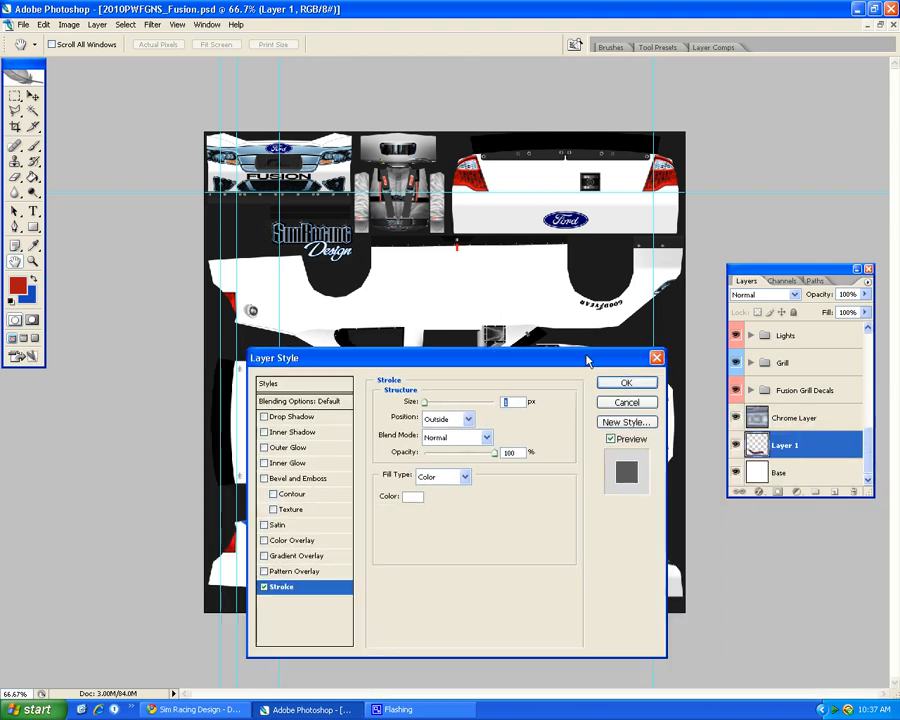
pyautogui.click(638, 385)
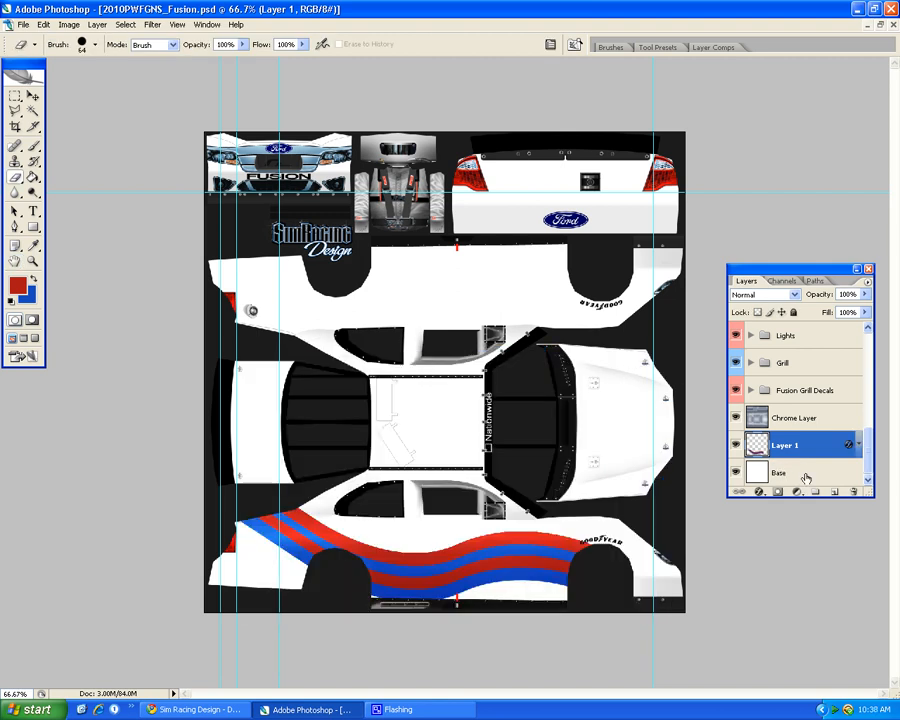
# Fill the Base layer with light grey #d9d9d9 using the Paint Bucket
pyautogui.click(762, 475)
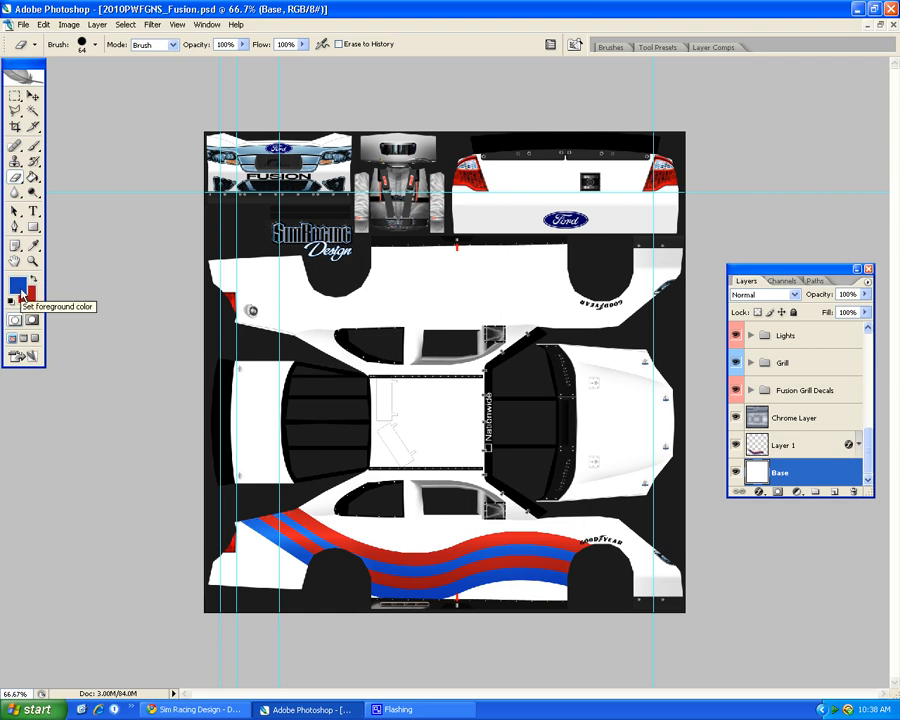
pyautogui.click(20, 291)
pyautogui.moveTo(331, 333); pyautogui.dragTo(260, 327)
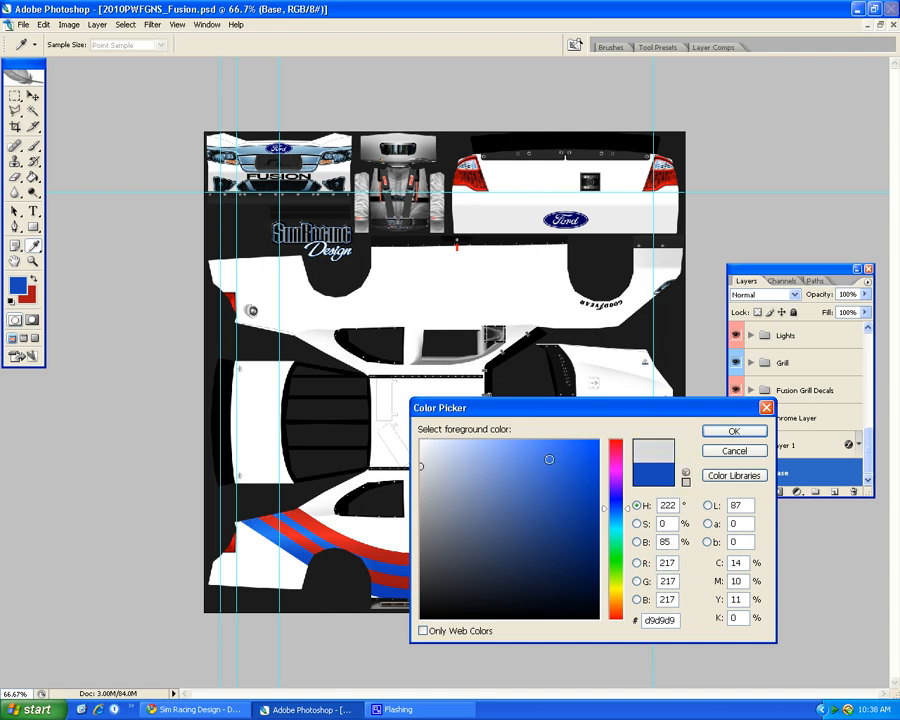
pyautogui.click(733, 431)
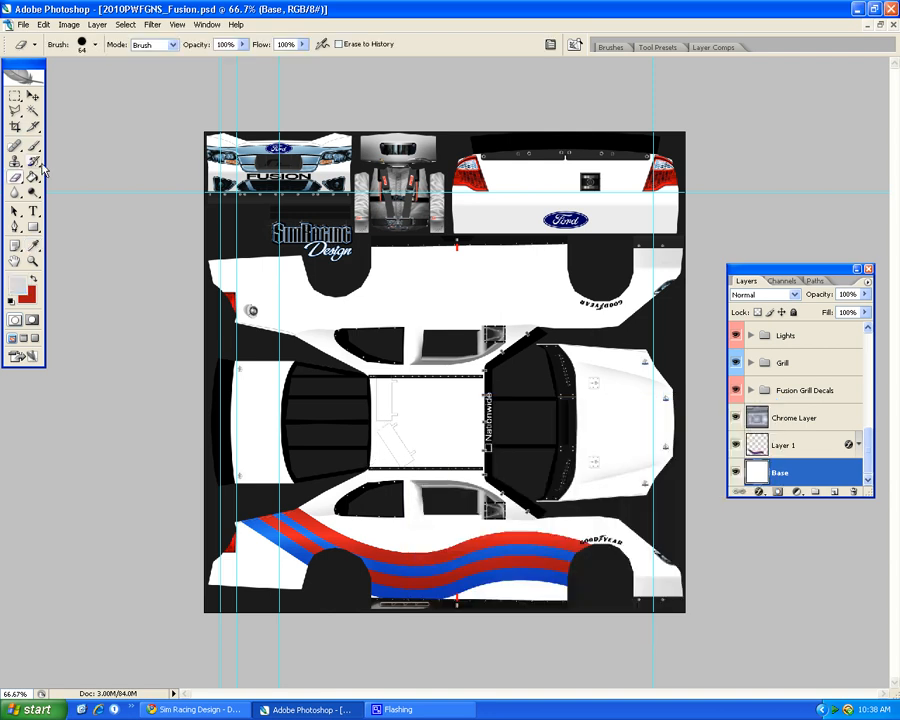
pyautogui.press('g')
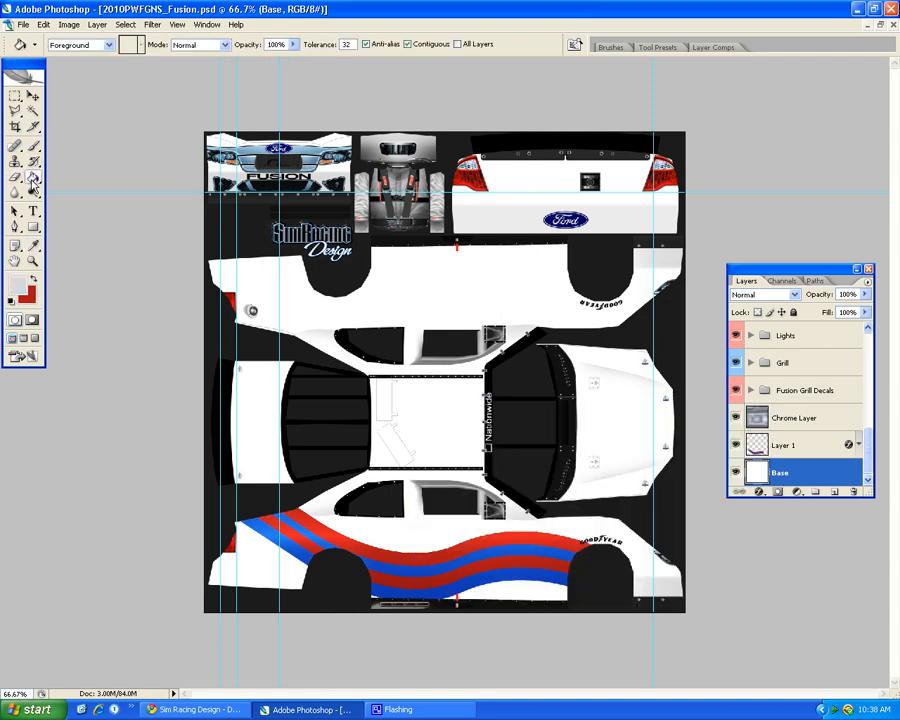
pyautogui.click(492, 549)
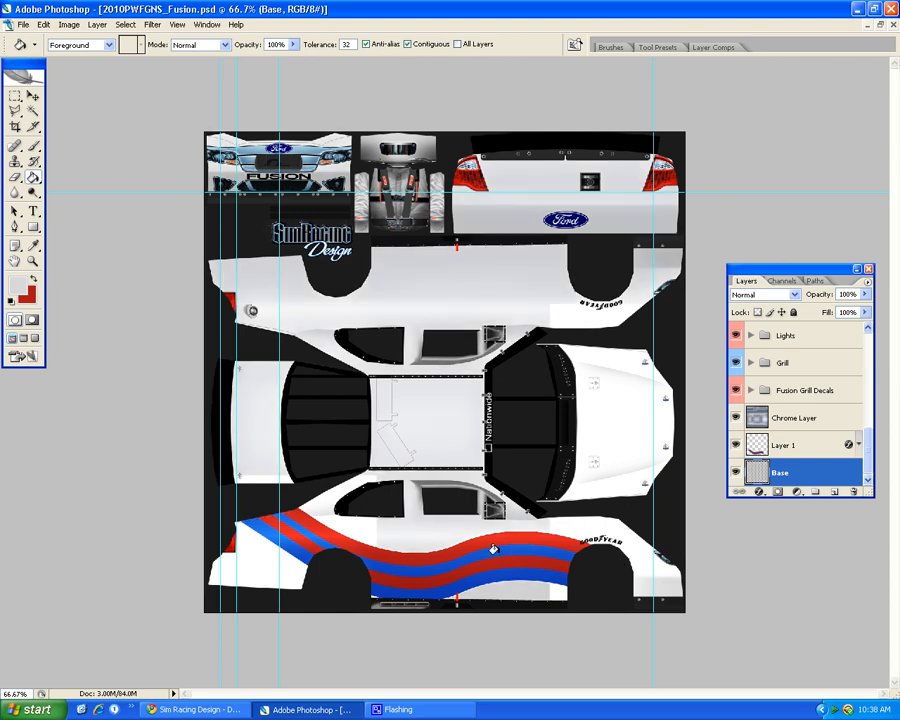
# Change the foreground colour to the slightly darker grey #cfcfcf
pyautogui.click(19, 289)
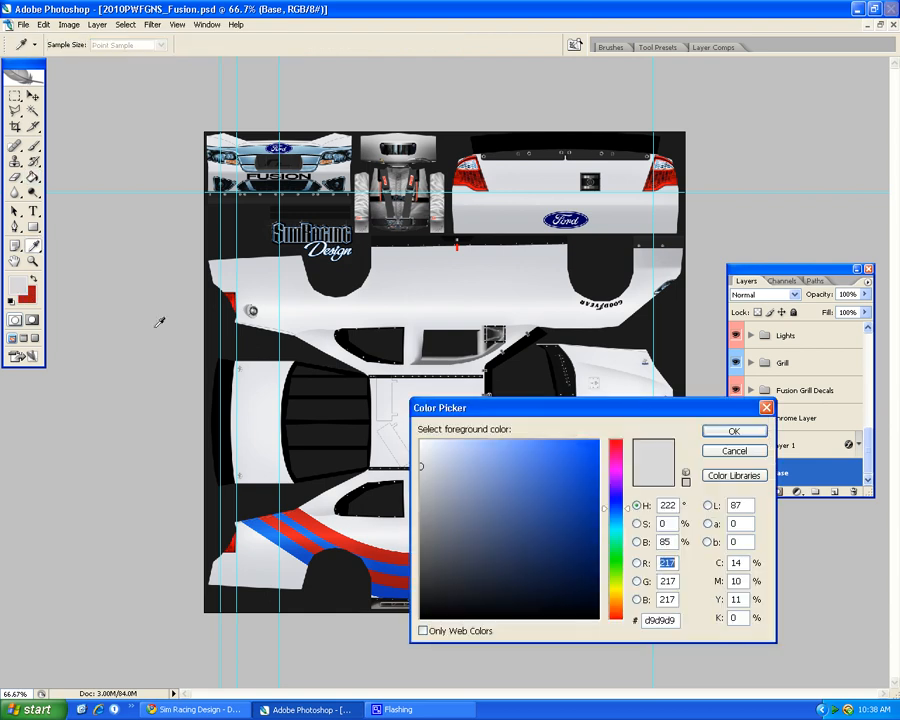
pyautogui.moveTo(421, 466); pyautogui.dragTo(419, 467)
pyautogui.click(420, 472)
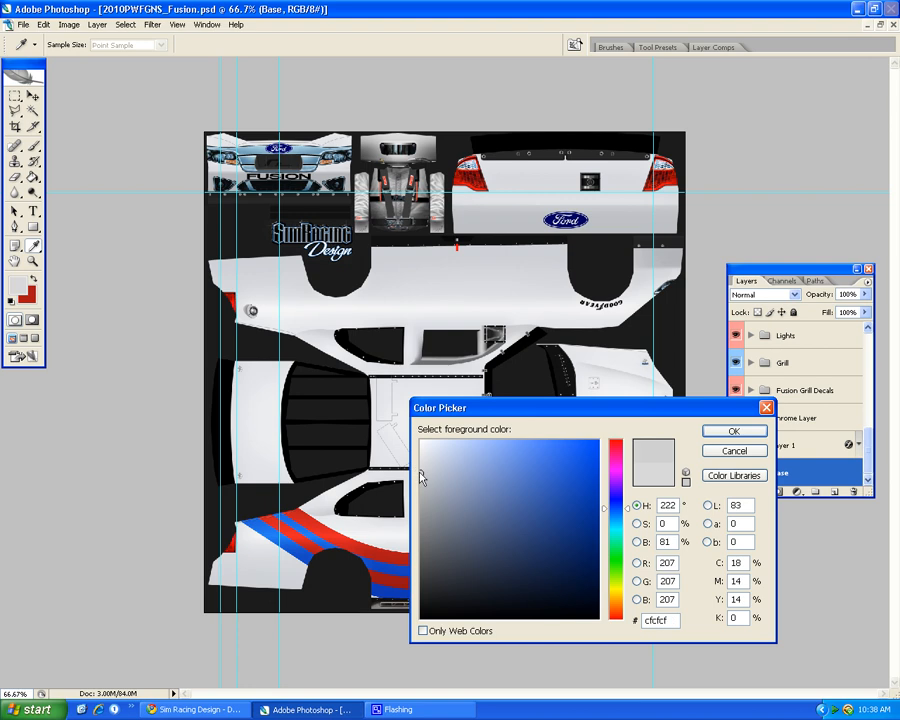
pyautogui.click(733, 430)
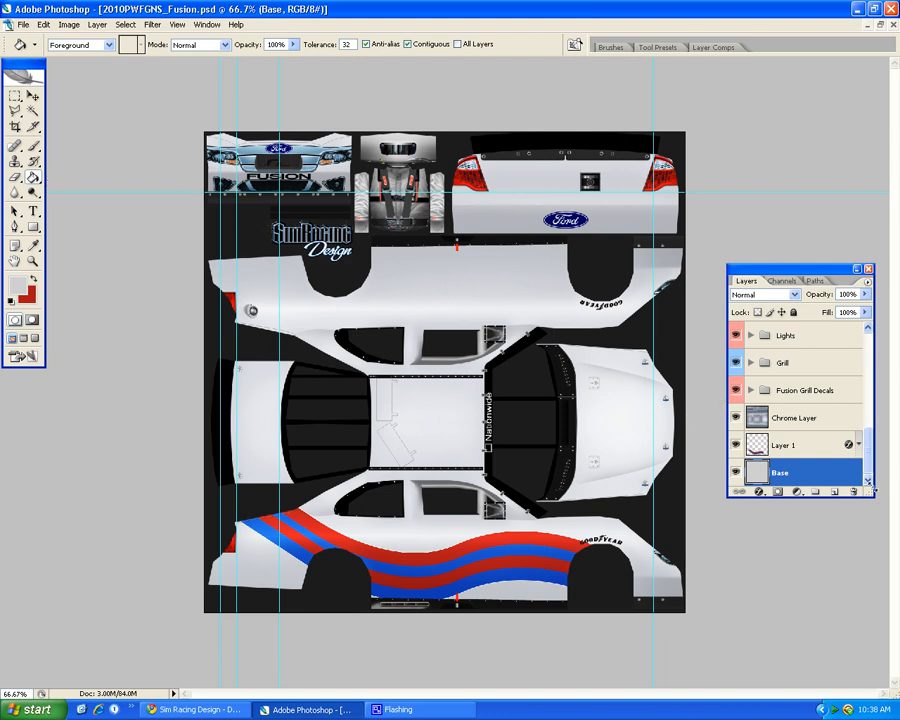
# Set the size of Layer 1's stroke effect to 2 px, keeping Color as its fill type
pyautogui.click(851, 447)
pyautogui.doubleClick(851, 447)
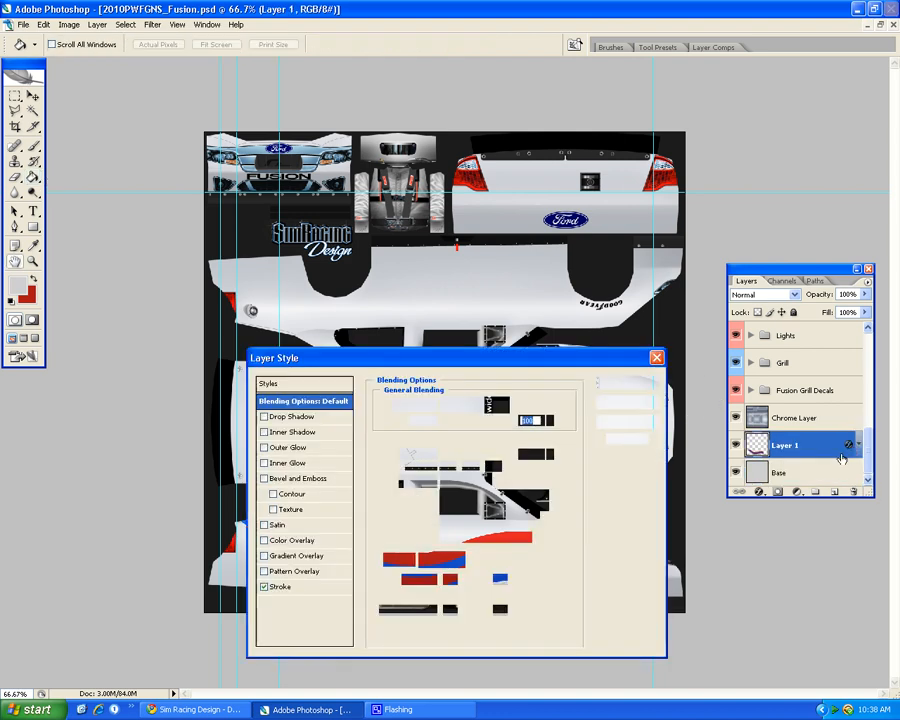
pyautogui.click(284, 587)
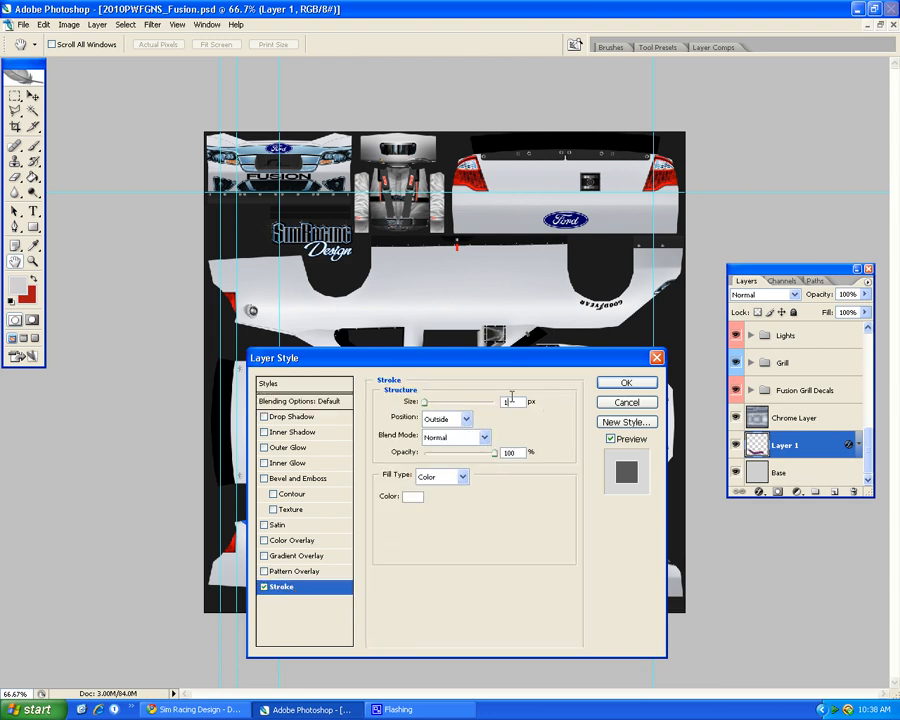
pyautogui.doubleClick(510, 401)
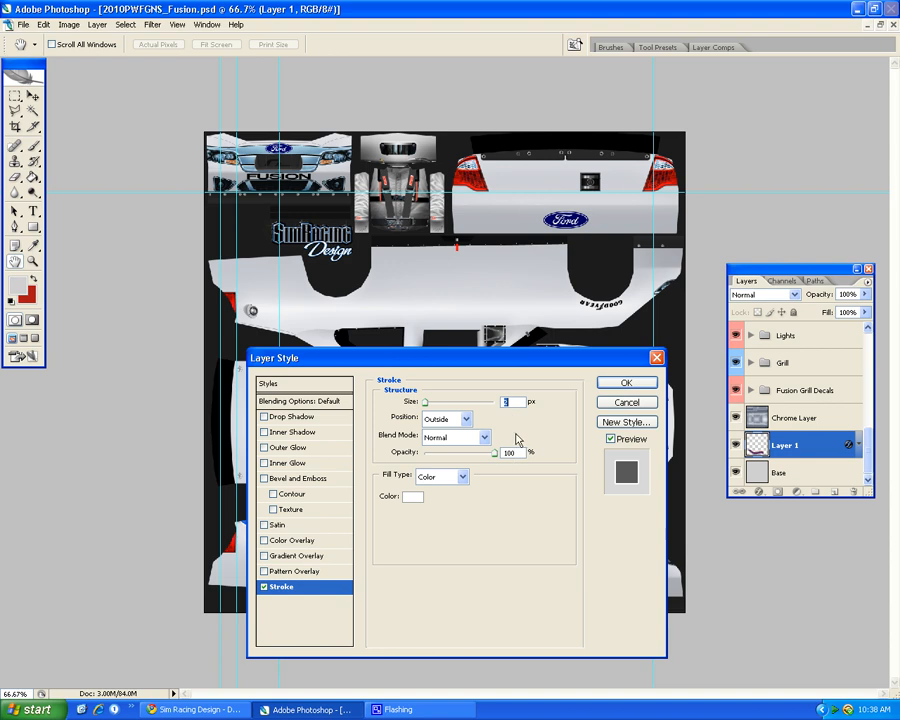
pyautogui.write('2')
pyautogui.click(452, 479)
pyautogui.click(447, 492)
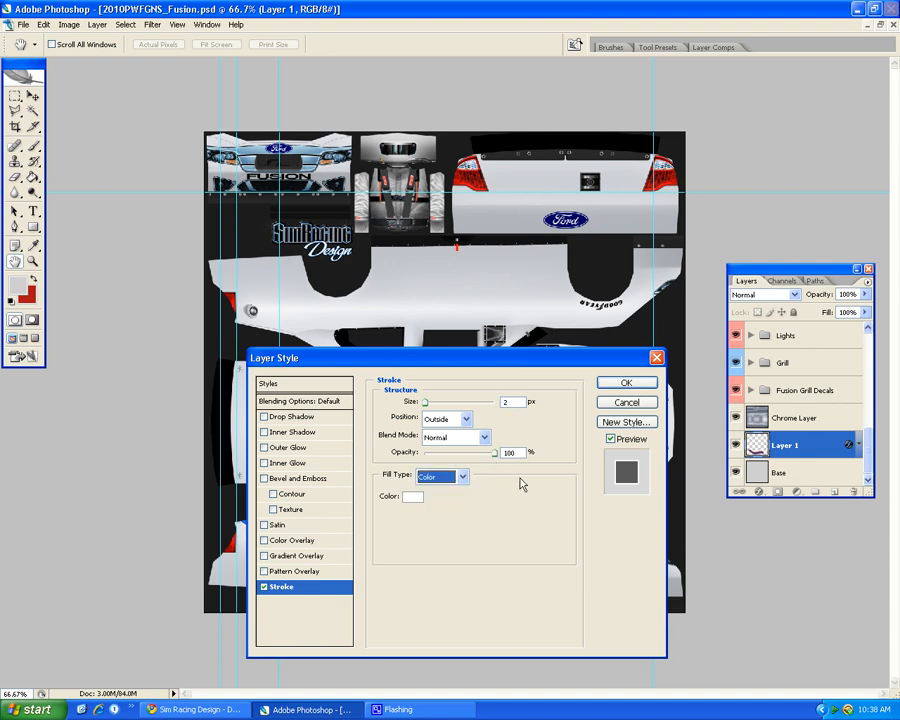
# Replace Layer 1's stroke effect with a white Outer Glow in Normal blend mode
pyautogui.click(263, 587)
pyautogui.click(290, 447)
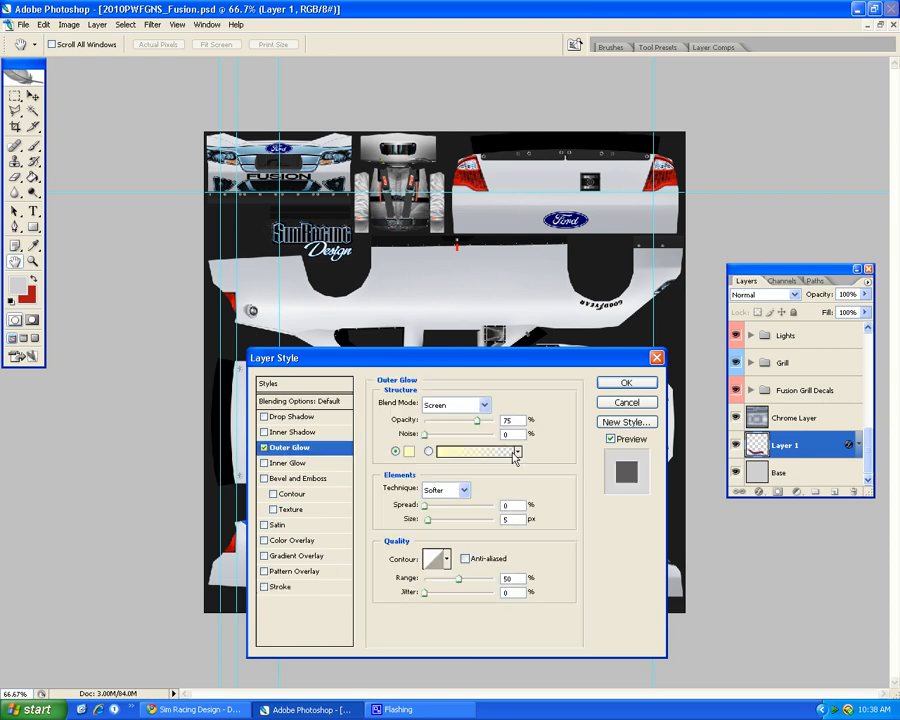
pyautogui.click(455, 405)
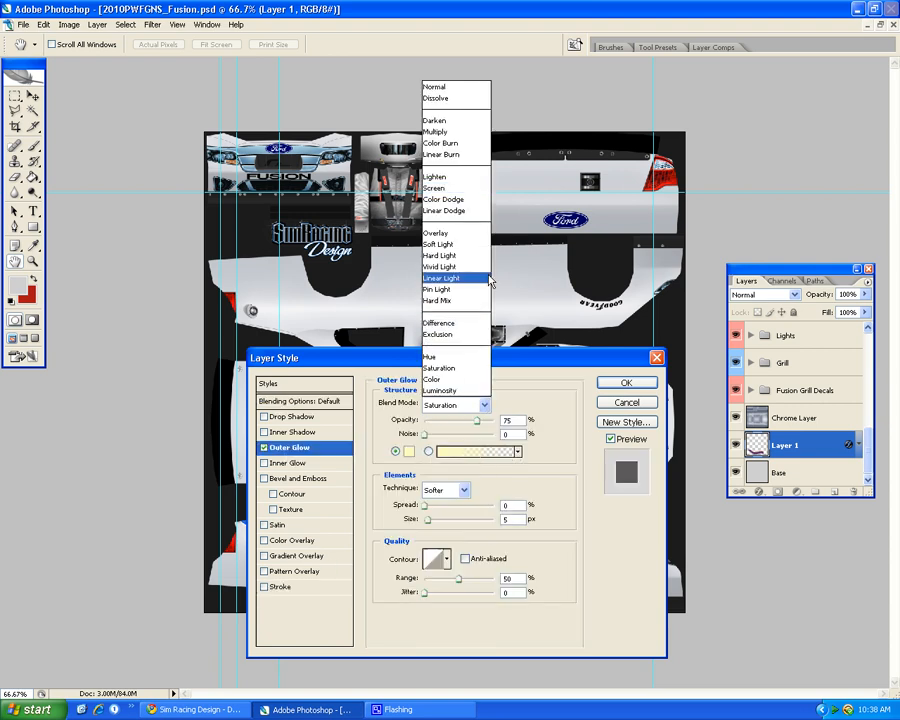
pyautogui.click(434, 87)
pyautogui.click(411, 455)
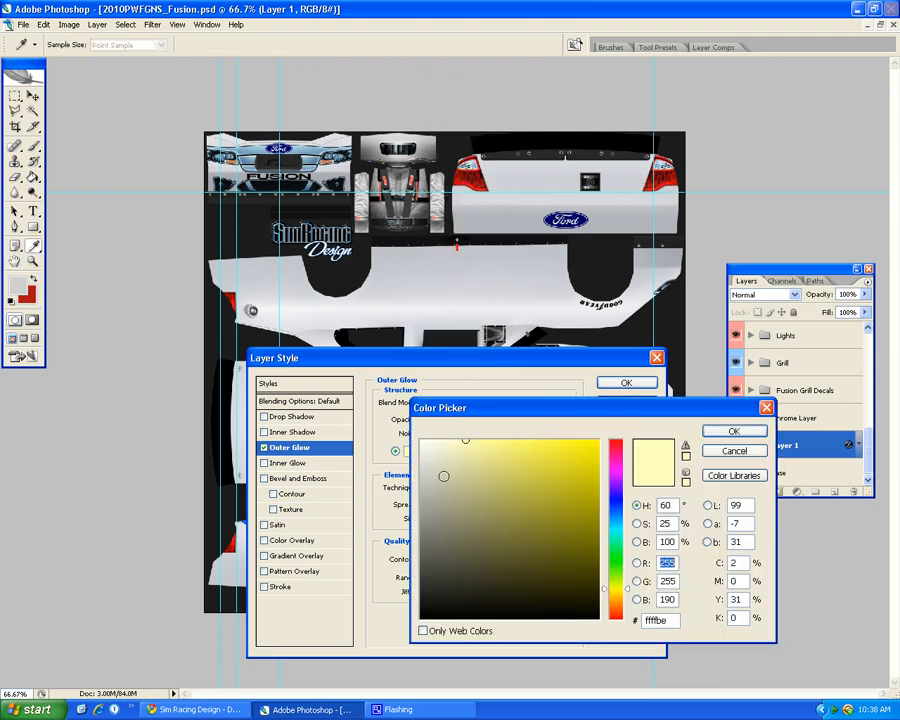
pyautogui.moveTo(444, 476); pyautogui.dragTo(400, 412)
pyautogui.click(736, 431)
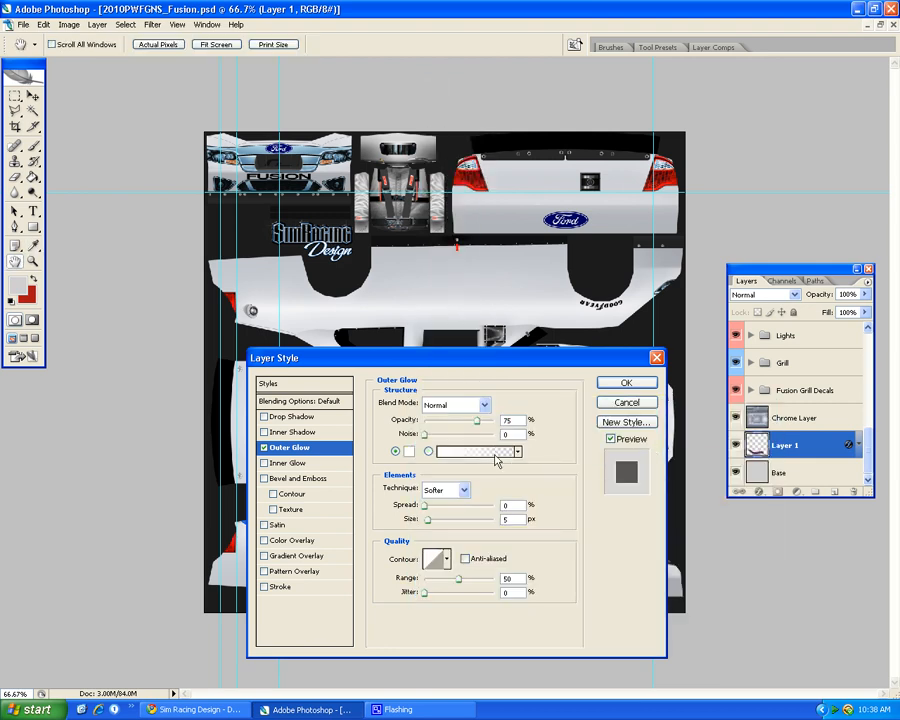
# Apply the outer glow at 100% opacity with a smaller size, and check the stripe edges with the Base layer temporarily hidden
pyautogui.moveTo(485, 427); pyautogui.dragTo(505, 424)
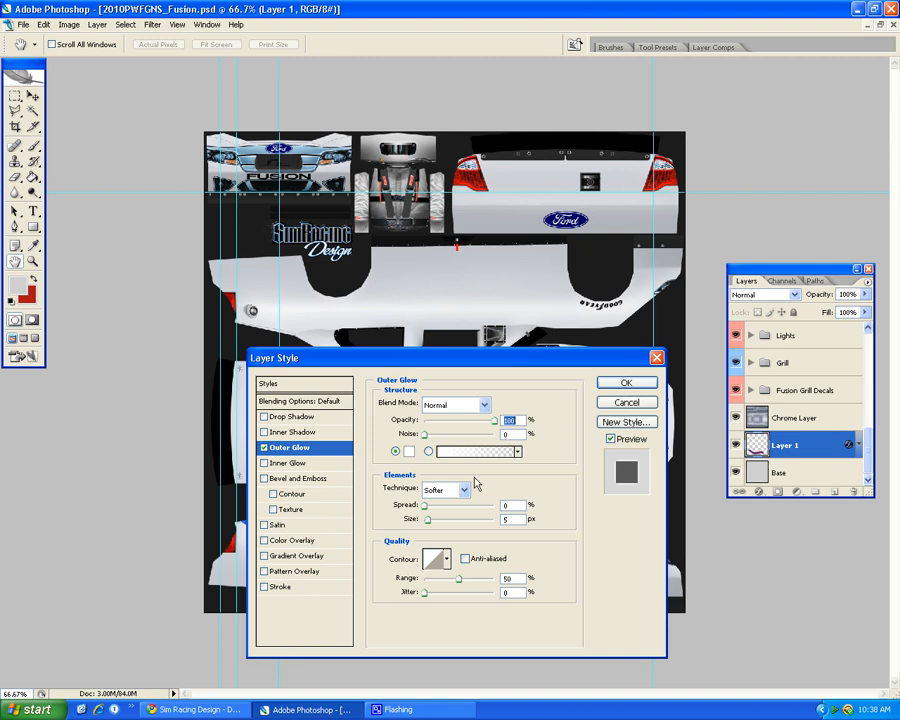
pyautogui.moveTo(428, 519); pyautogui.dragTo(423, 523)
pyautogui.moveTo(485, 357); pyautogui.dragTo(459, 627)
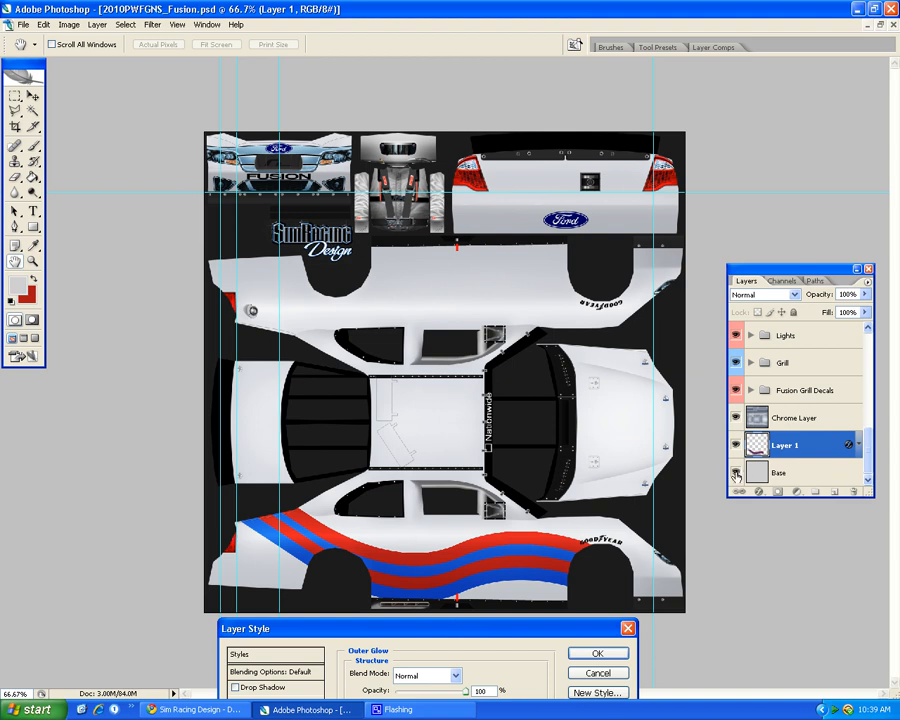
pyautogui.click(597, 654)
pyautogui.click(737, 474)
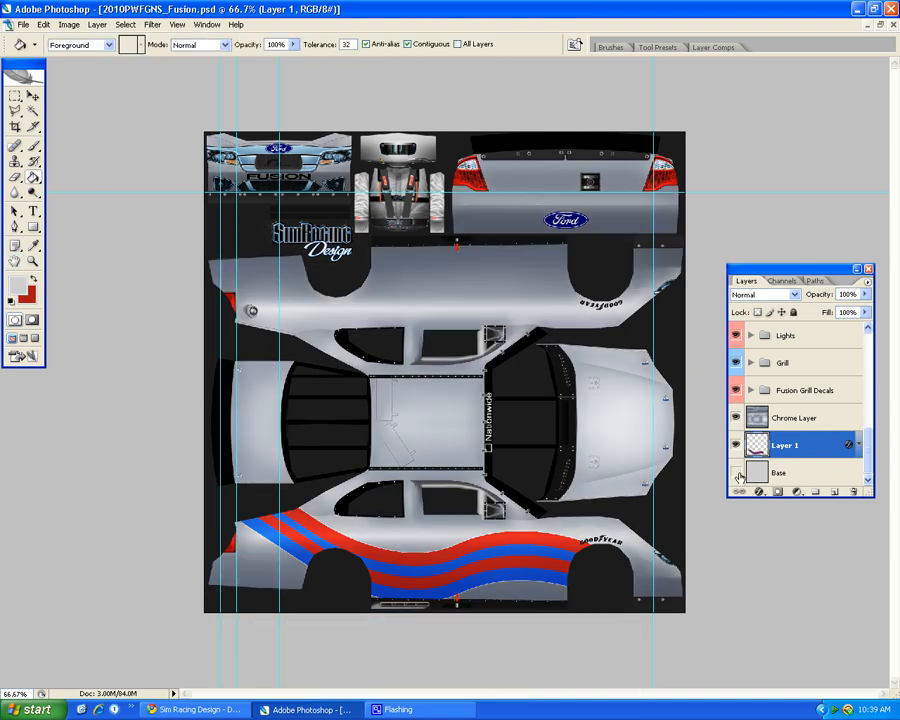
pyautogui.click(737, 473)
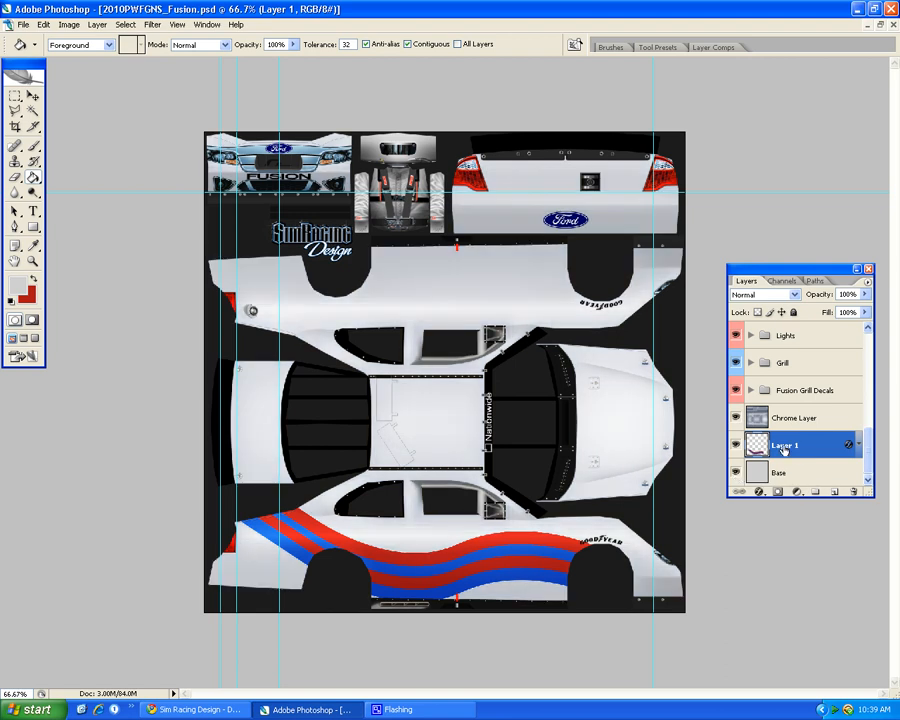
# Create a new empty layer beneath Layer 1 and merge Layer 1 down into it to flatten the glow effect
pyautogui.click(834, 497)
pyautogui.moveTo(860, 454); pyautogui.dragTo(830, 413)
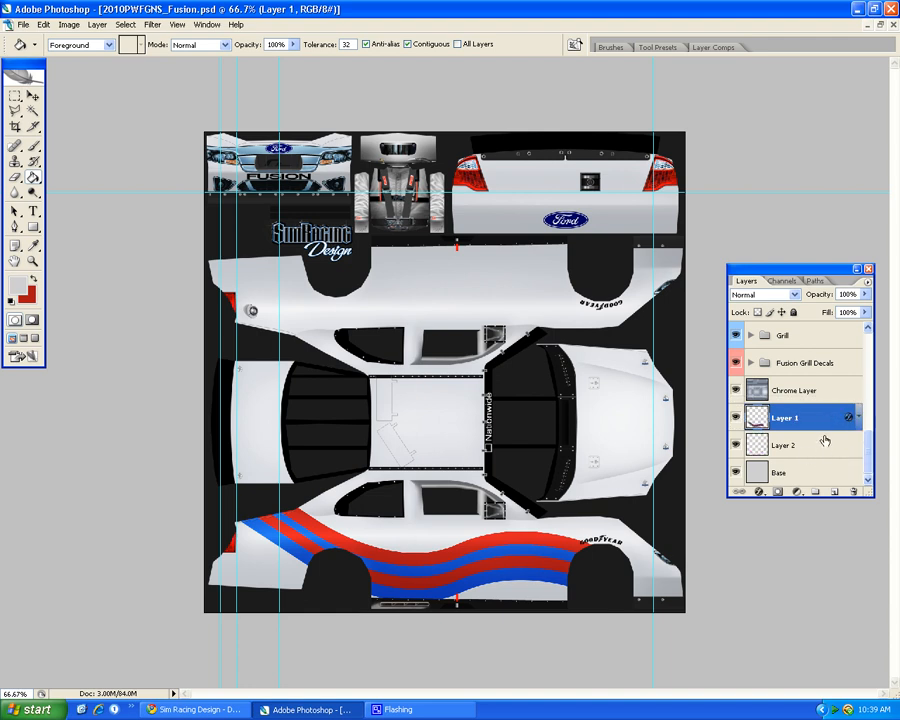
pyautogui.rightClick(827, 420)
pyautogui.click(765, 663)
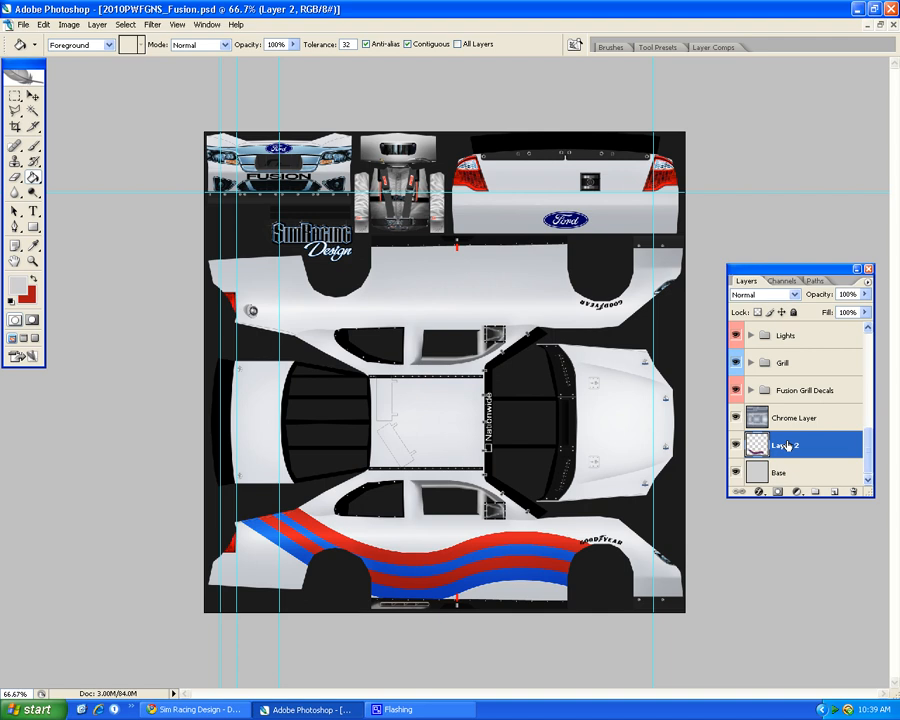
# Duplicate the stripe layer Layer 2, and mirror the copy in Free Transform by rotating it 180° and flipping it horizontally
pyautogui.moveTo(788, 446); pyautogui.dragTo(835, 498)
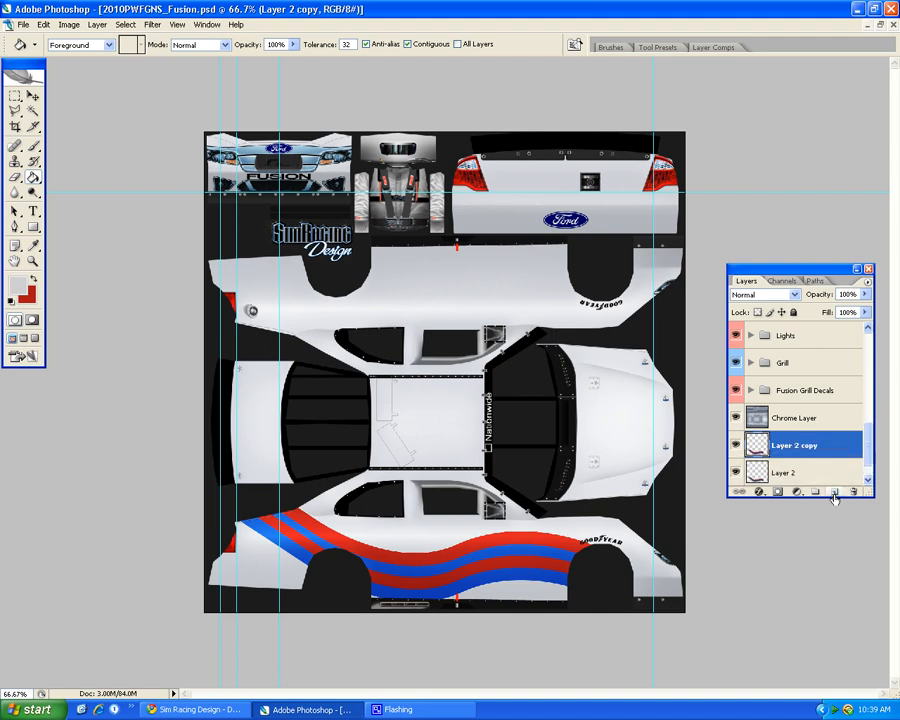
pyautogui.click(15, 111)
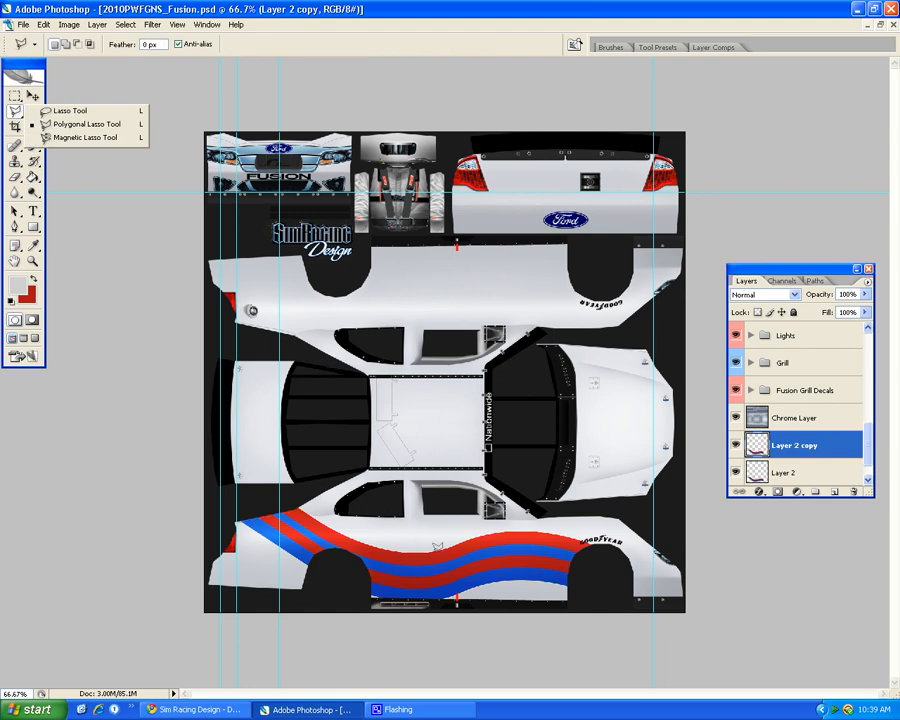
pyautogui.rightClick(437, 547)
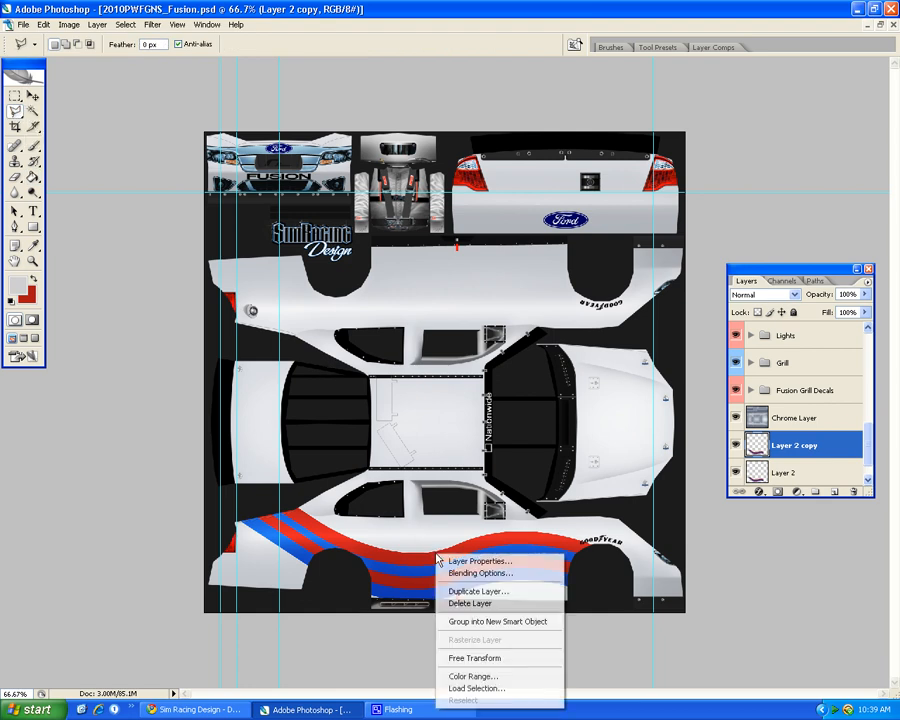
pyautogui.click(488, 659)
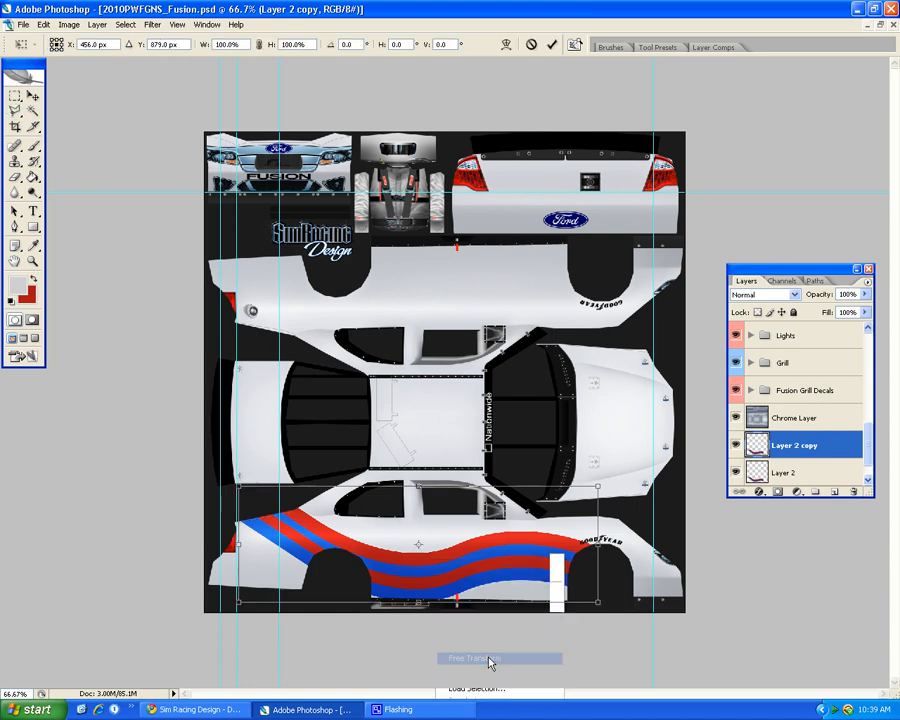
pyautogui.rightClick(500, 394)
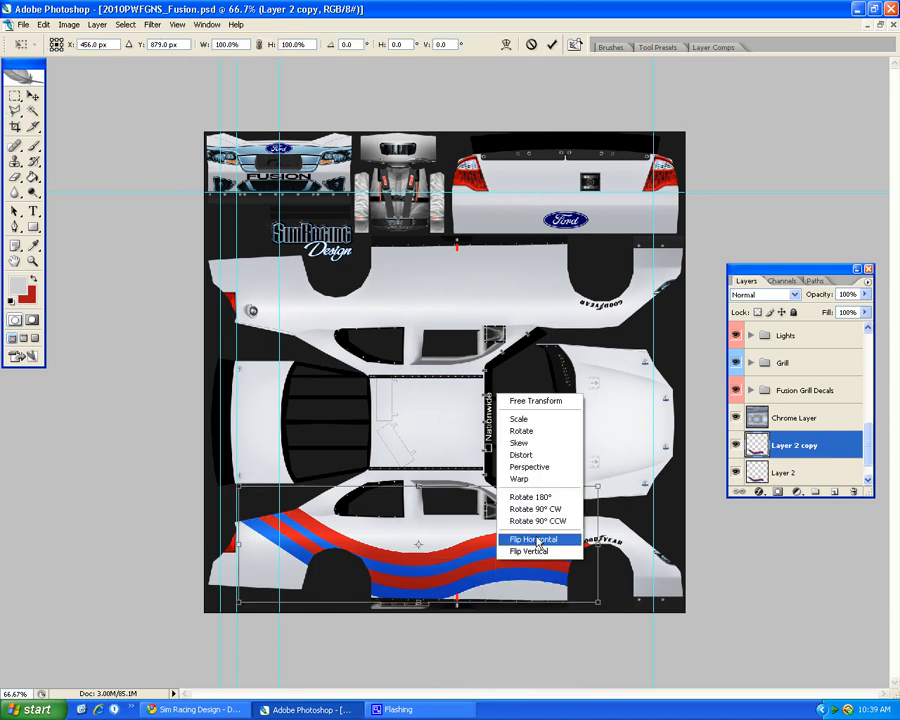
pyautogui.click(515, 496)
pyautogui.rightClick(510, 550)
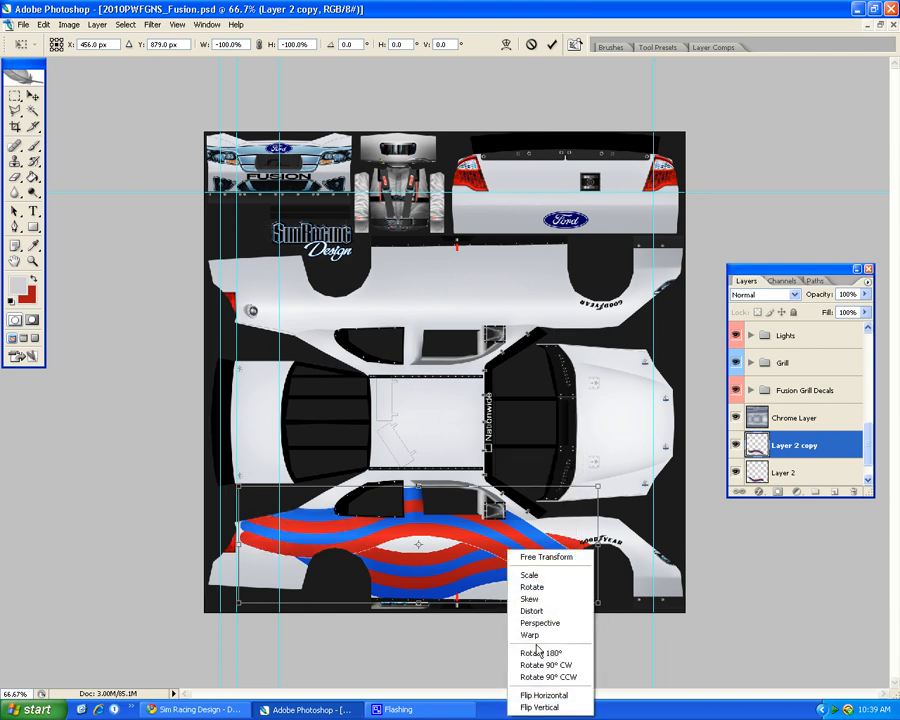
pyautogui.click(545, 695)
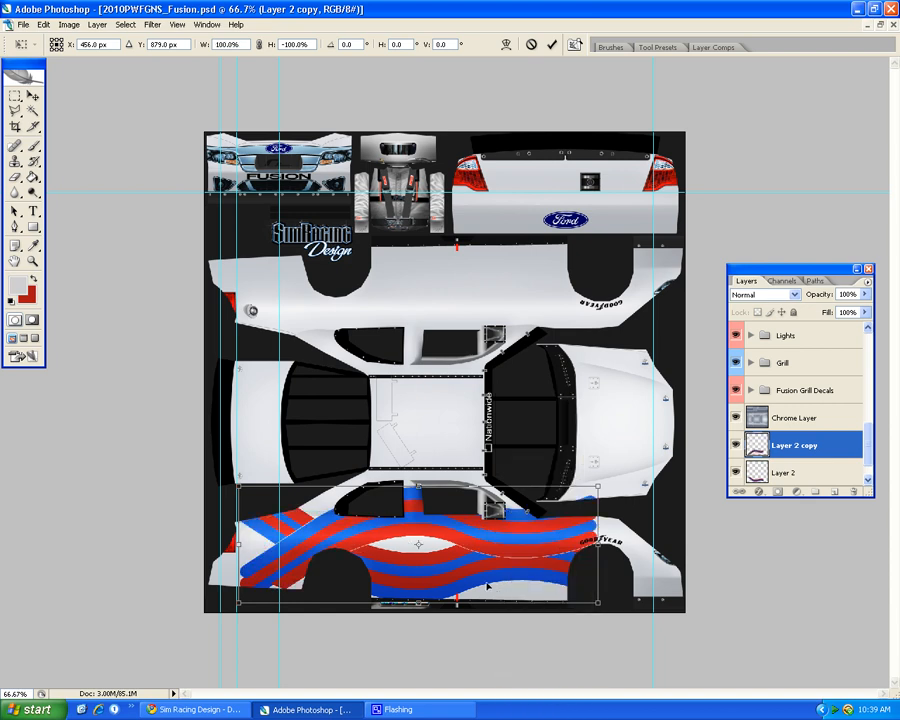
# Move the mirrored stripes onto the car's opposite side at X 456 px, Y 379.5 px, and commit the transform
pyautogui.moveTo(466, 567); pyautogui.dragTo(486, 330)
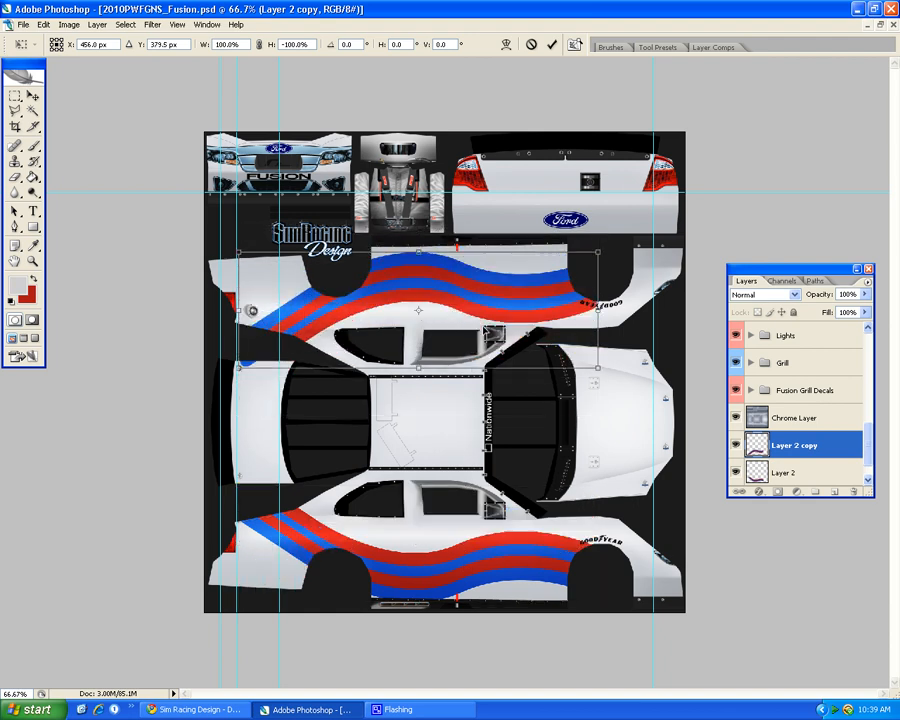
pyautogui.press('Return')
pyautogui.press('l')
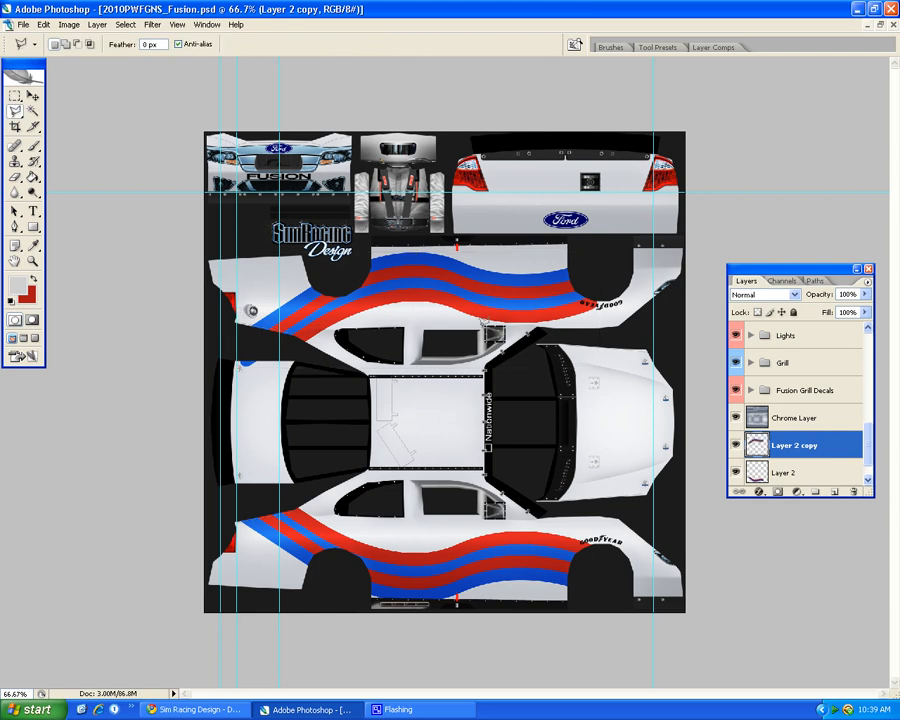
pyautogui.press('v')
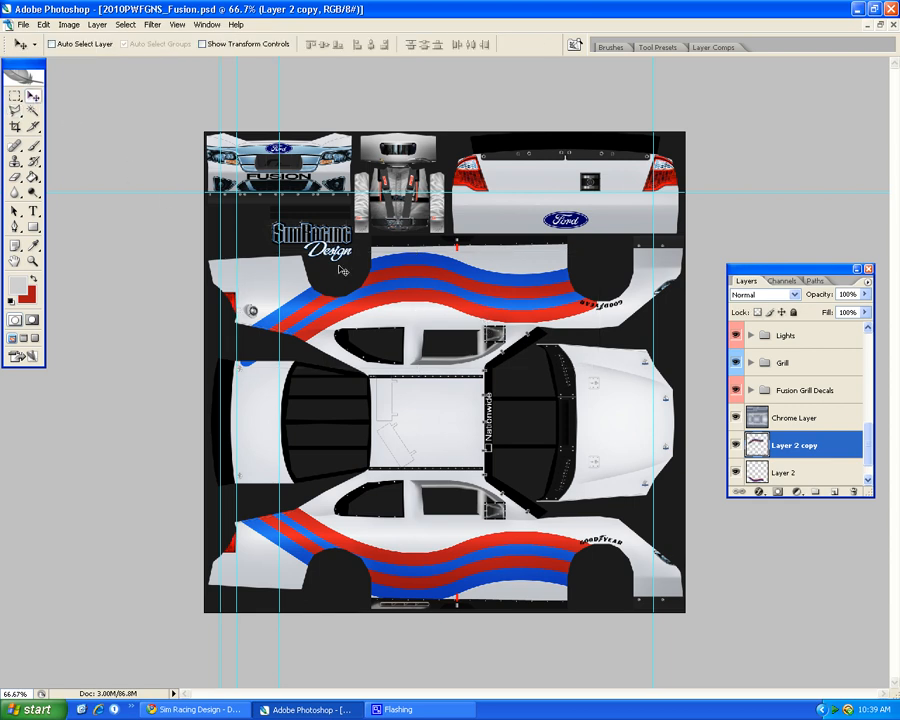